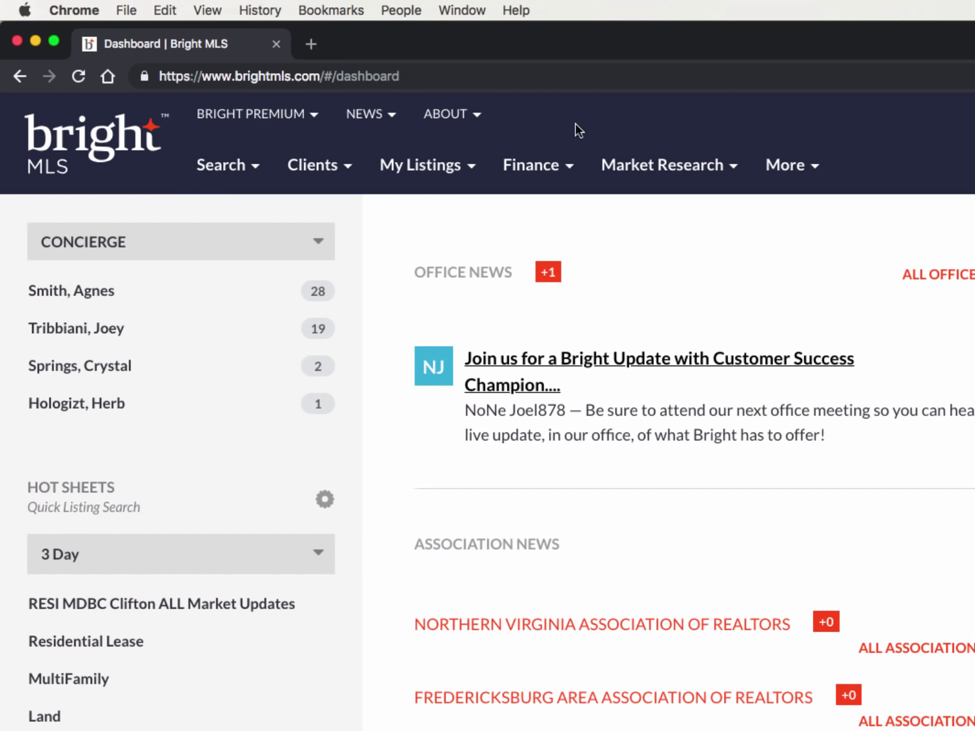
# View the Power Up news page and return to the dashboard
pyautogui.click(388, 122)
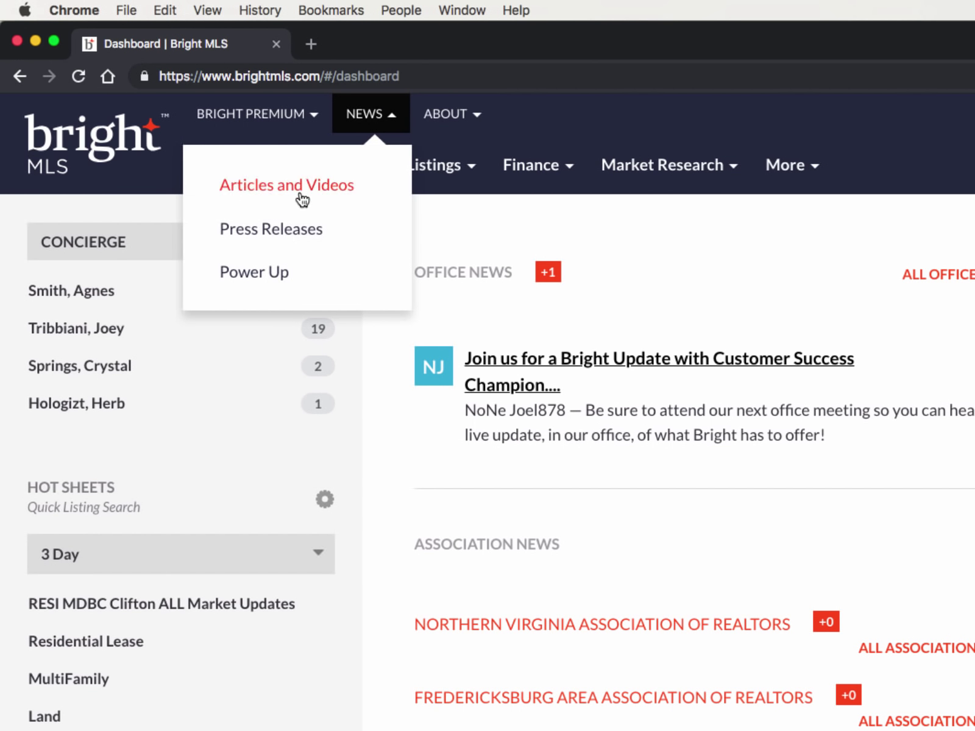
pyautogui.click(242, 275)
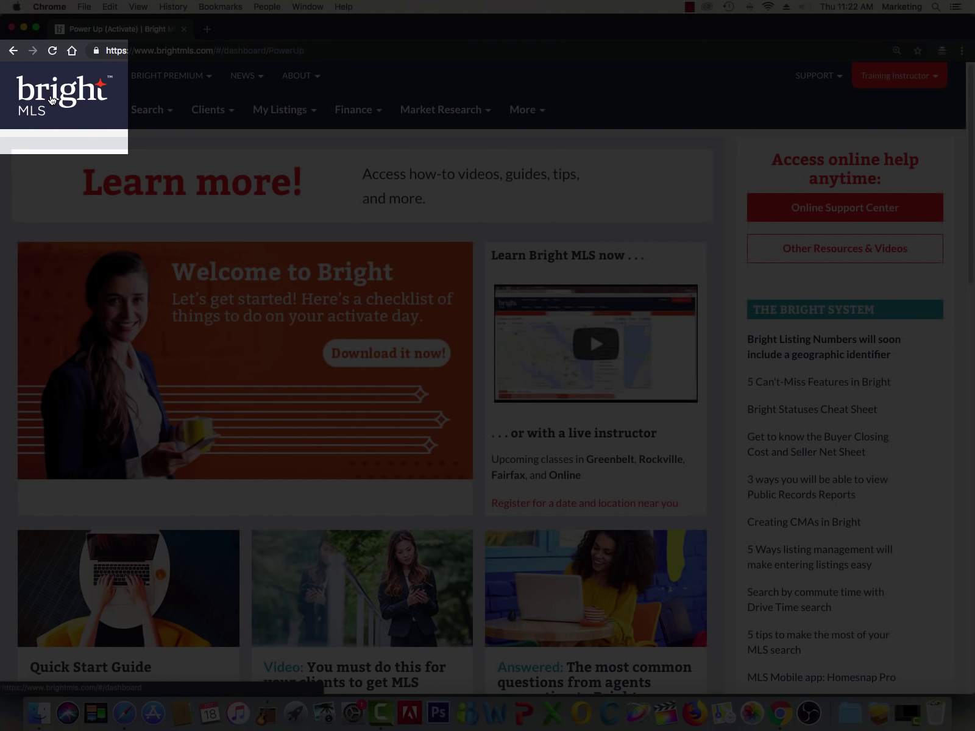
pyautogui.click(52, 100)
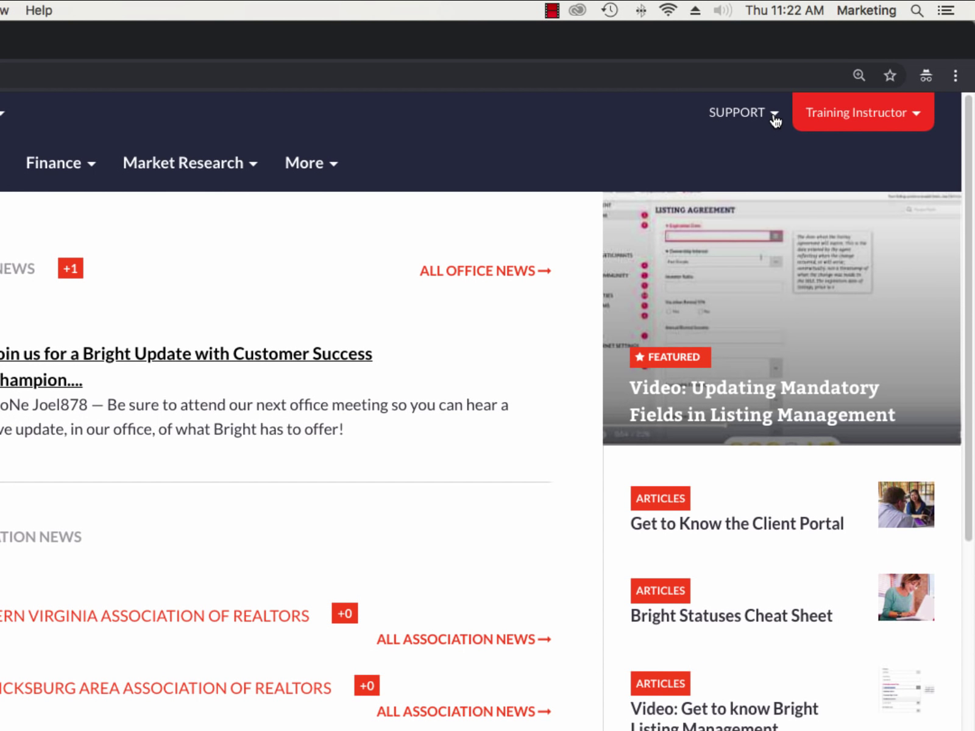
# Show the available support options from the dashboard and close them again
pyautogui.click(840, 81)
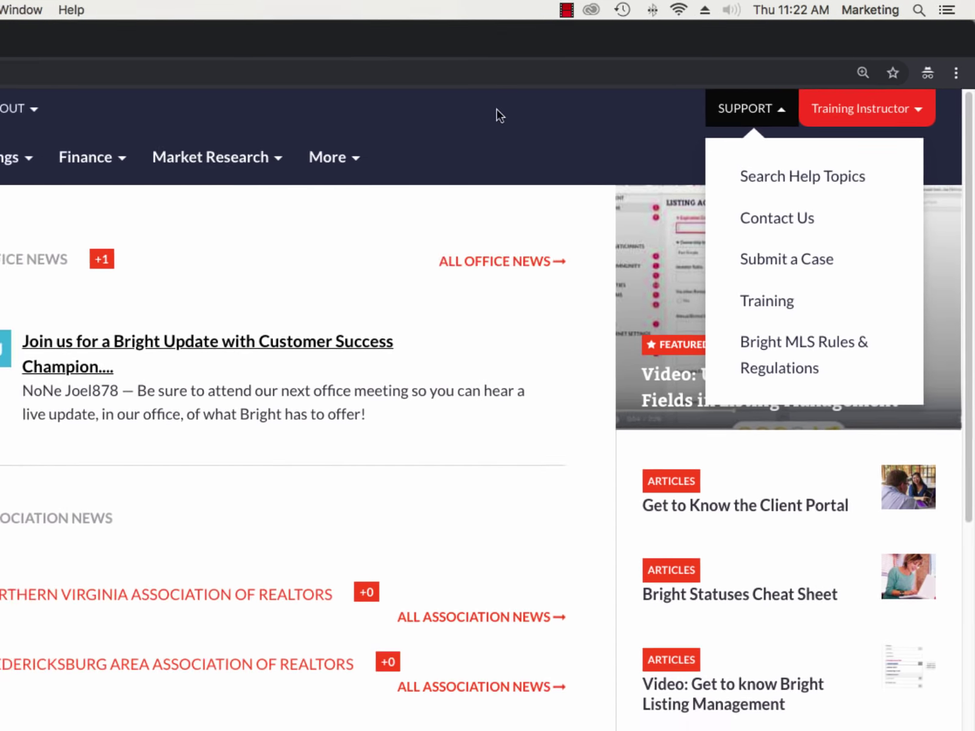
pyautogui.click(496, 110)
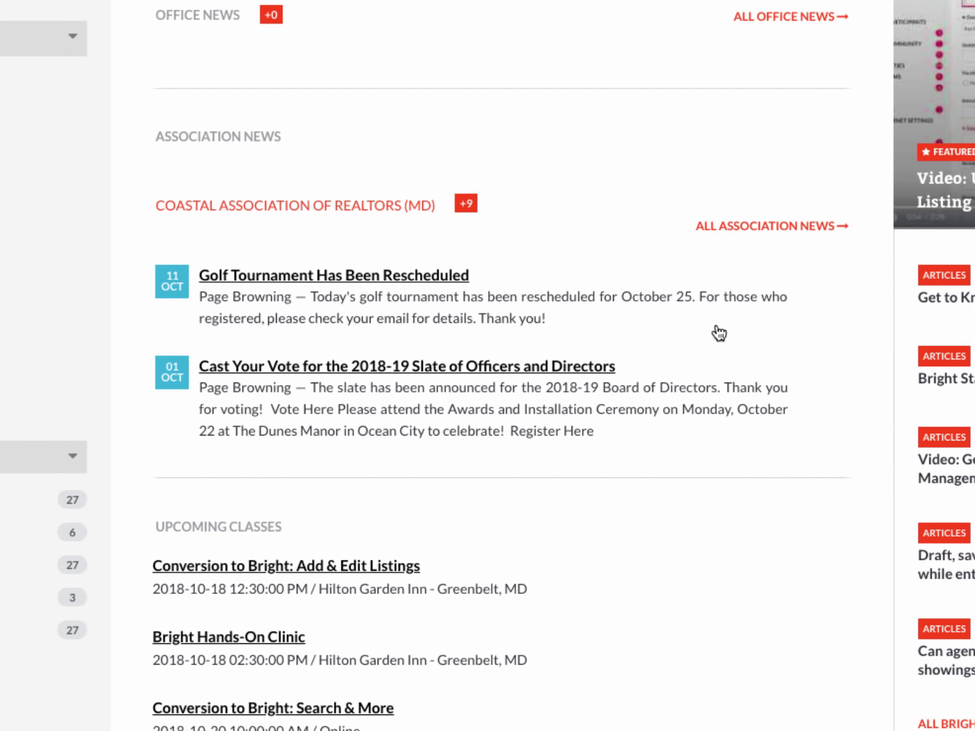
# View all Coastal Association of REALTORS (MD) news and widen the Published By filter to All
pyautogui.click(782, 228)
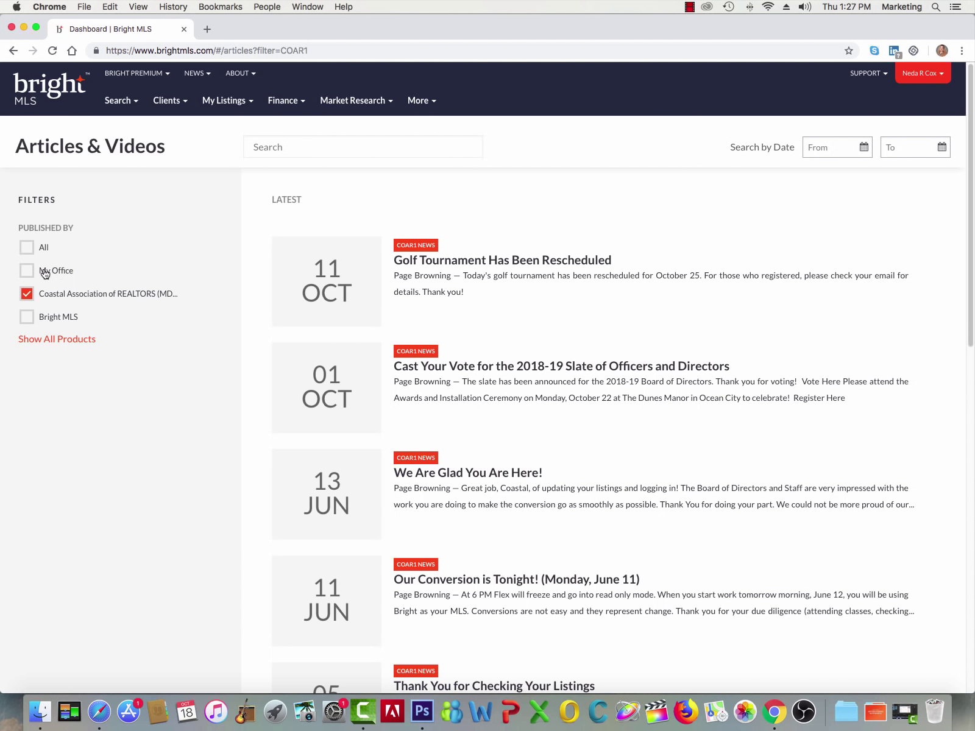
pyautogui.click(26, 249)
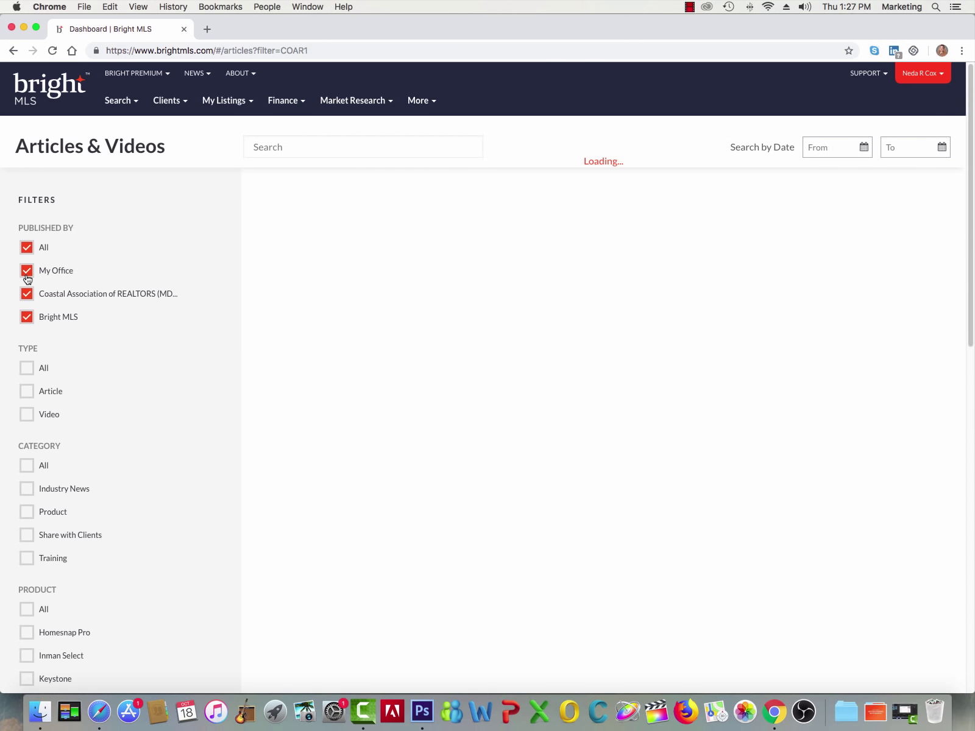
pyautogui.click(367, 714)
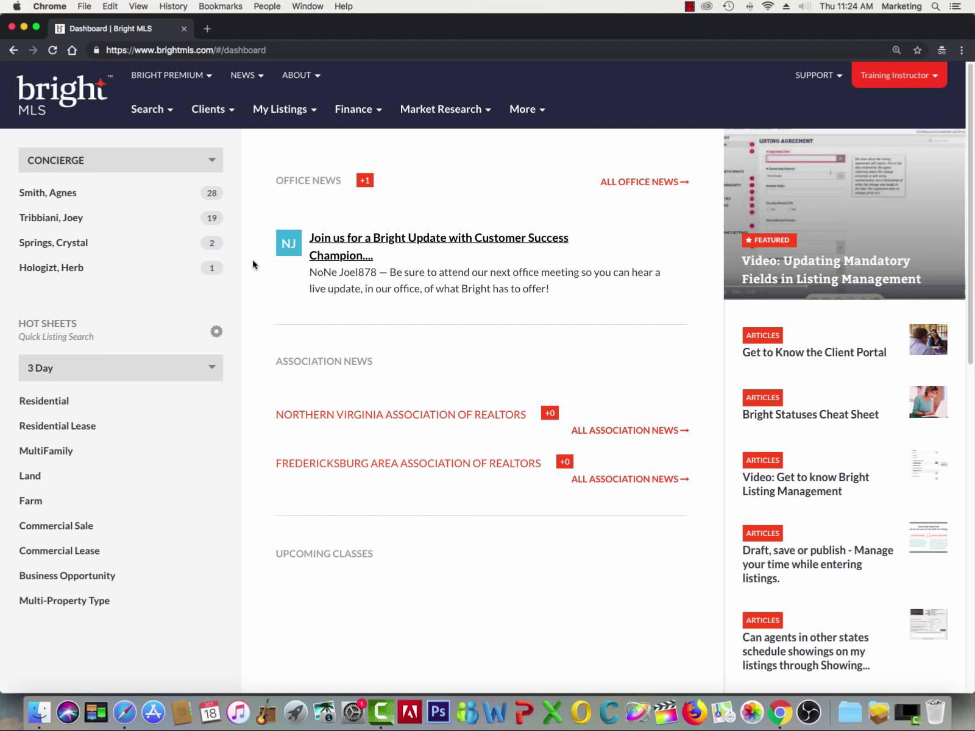
# Set the Market Watch time period on the dashboard to 3 Day
pyautogui.scroll(-10, 252, 265)
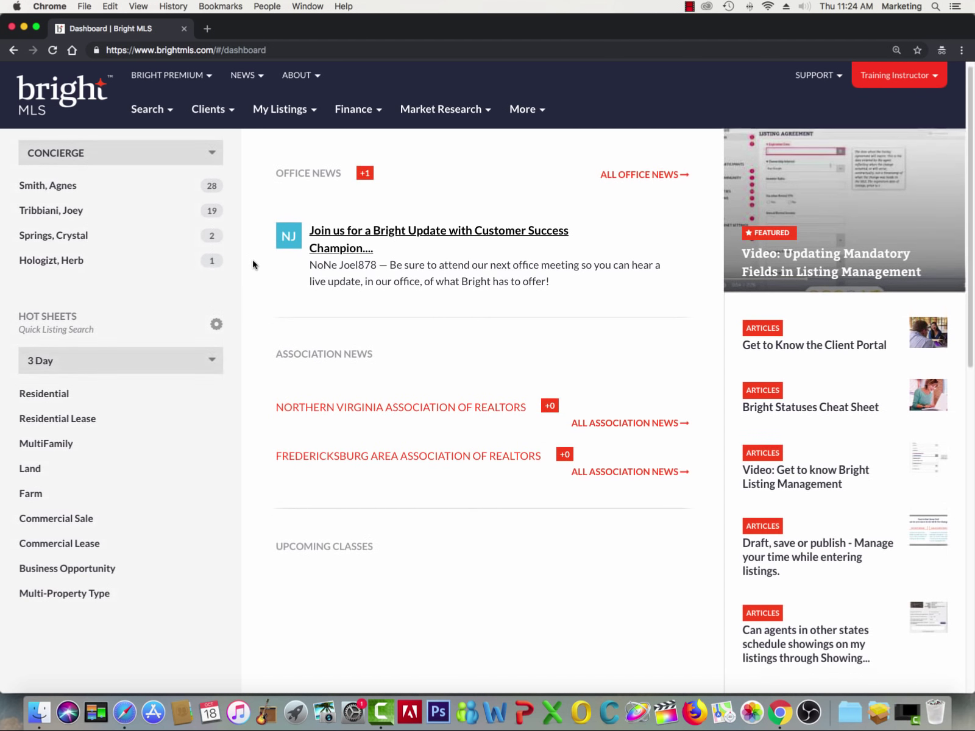
pyautogui.scroll(2, 356, 319)
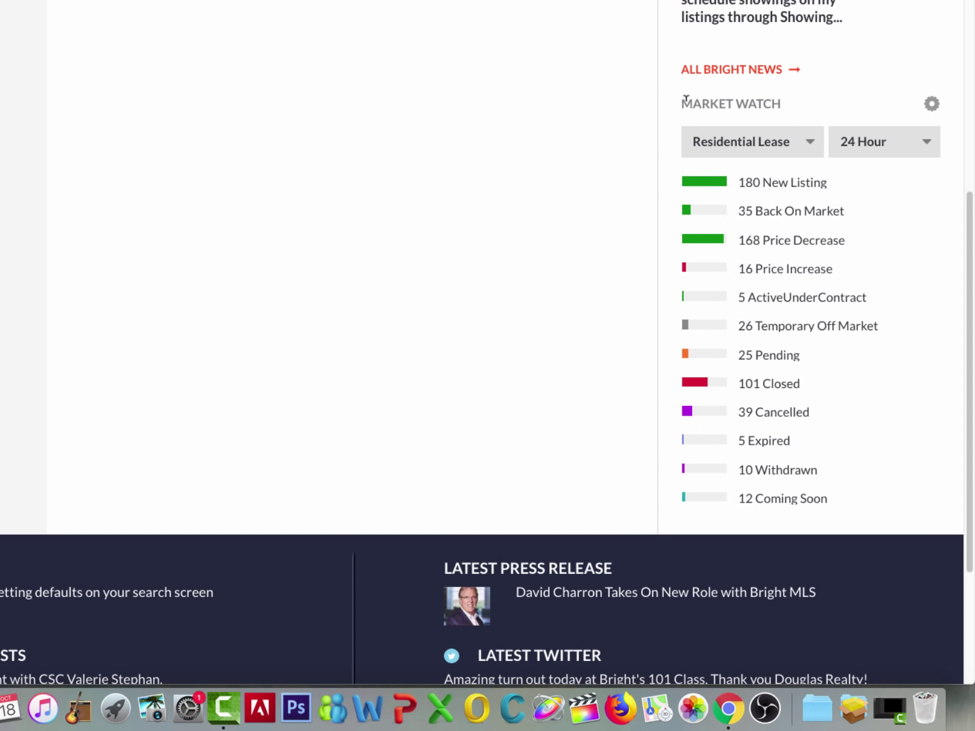
pyautogui.click(926, 141)
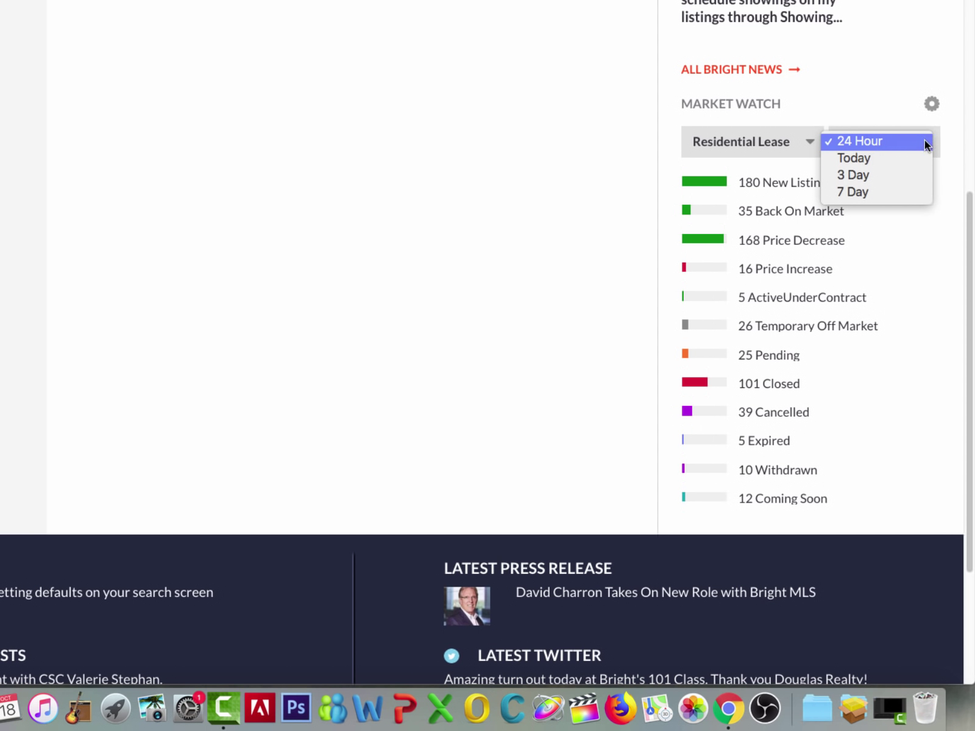
pyautogui.click(872, 175)
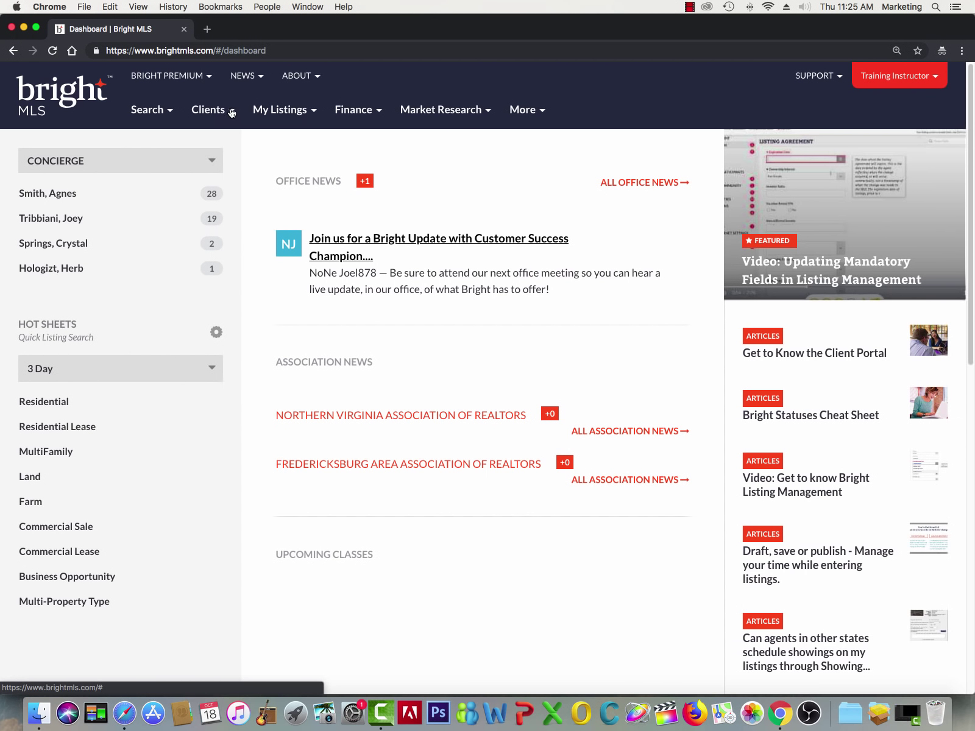
# Customize the Residential hot sheet in Matrix, saving its criteria with structure type Detached and Frederick, MD as county and city
pyautogui.click(231, 113)
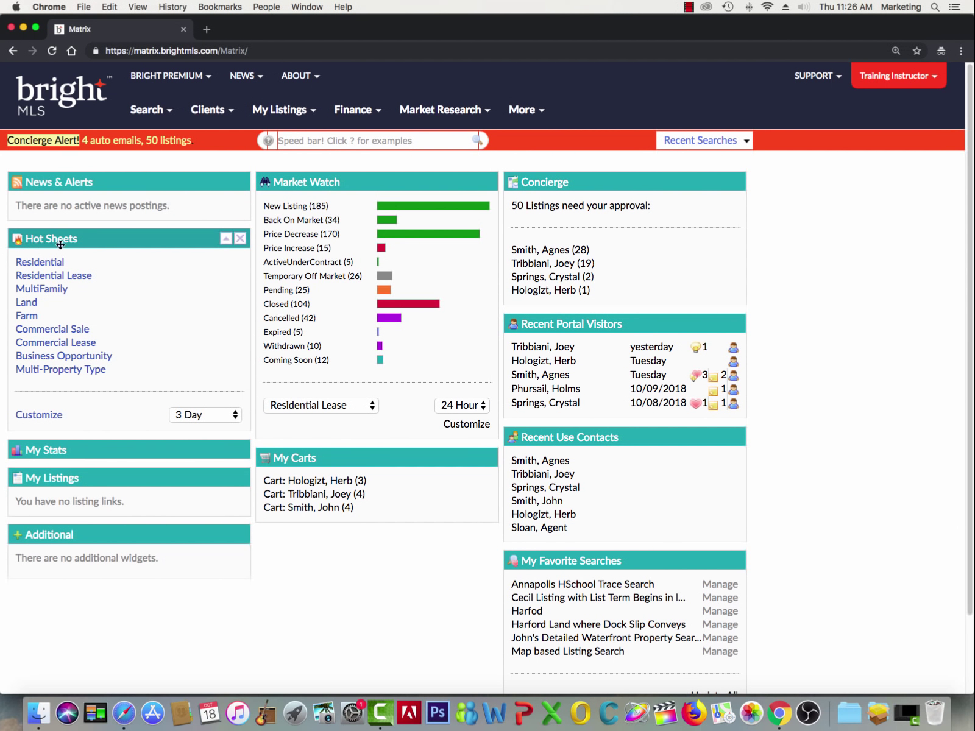
pyautogui.click(33, 415)
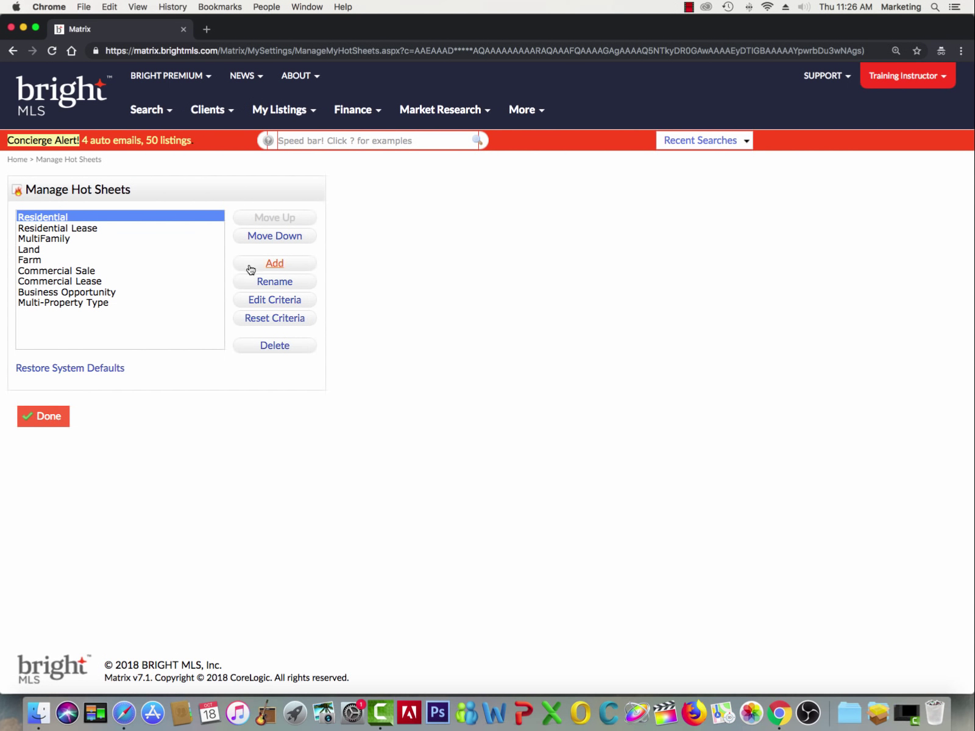
pyautogui.click(273, 300)
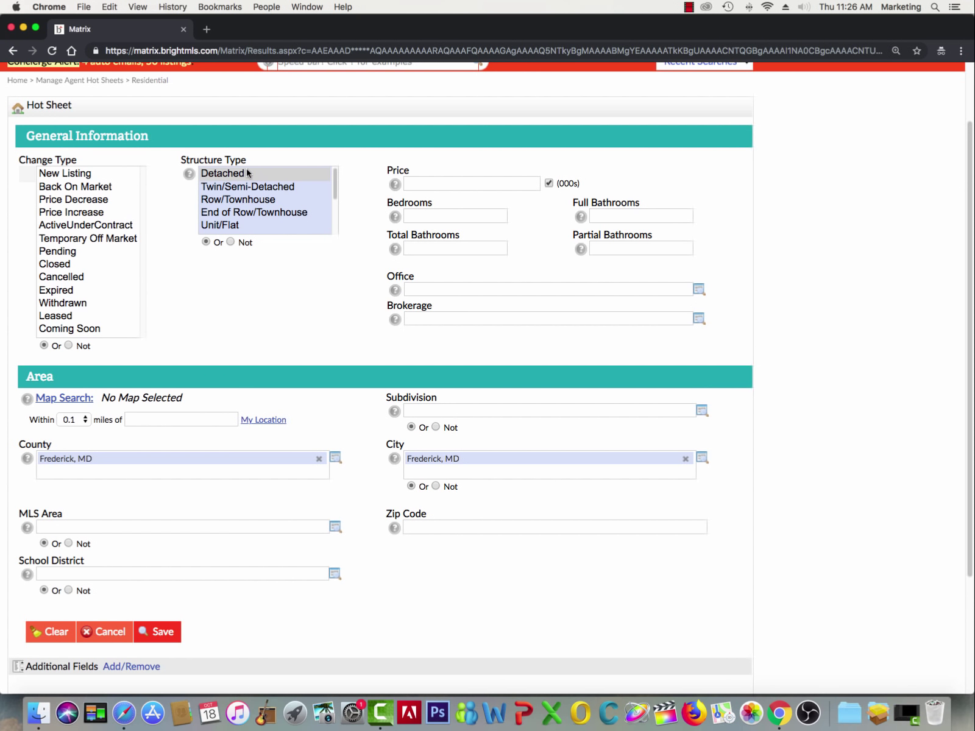
pyautogui.scroll(-1, 323, 347)
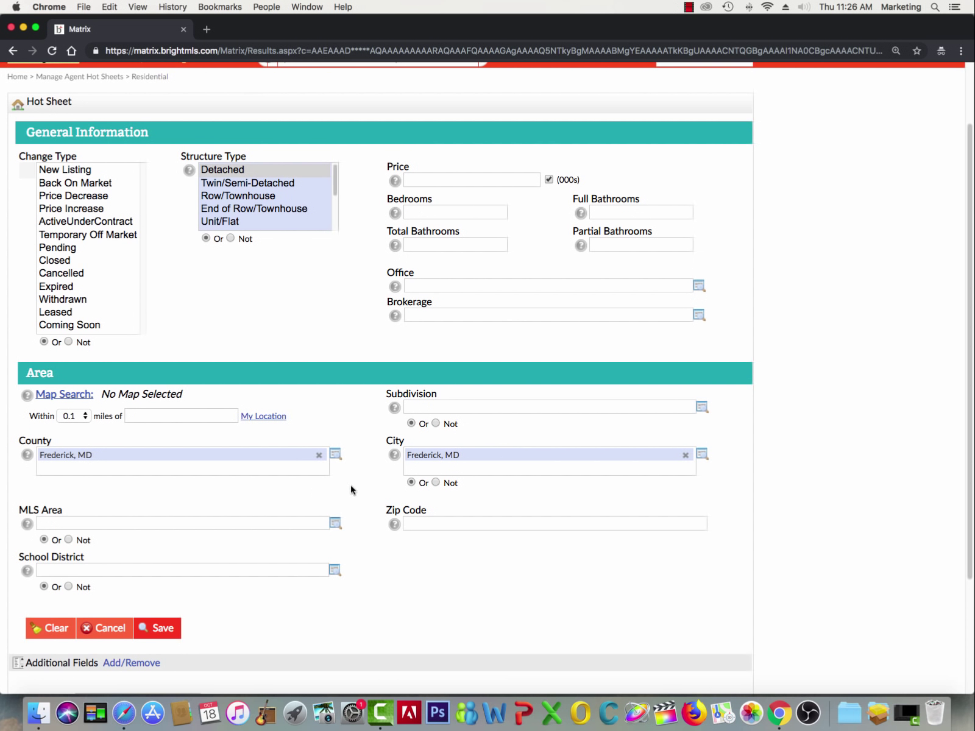
pyautogui.click(159, 628)
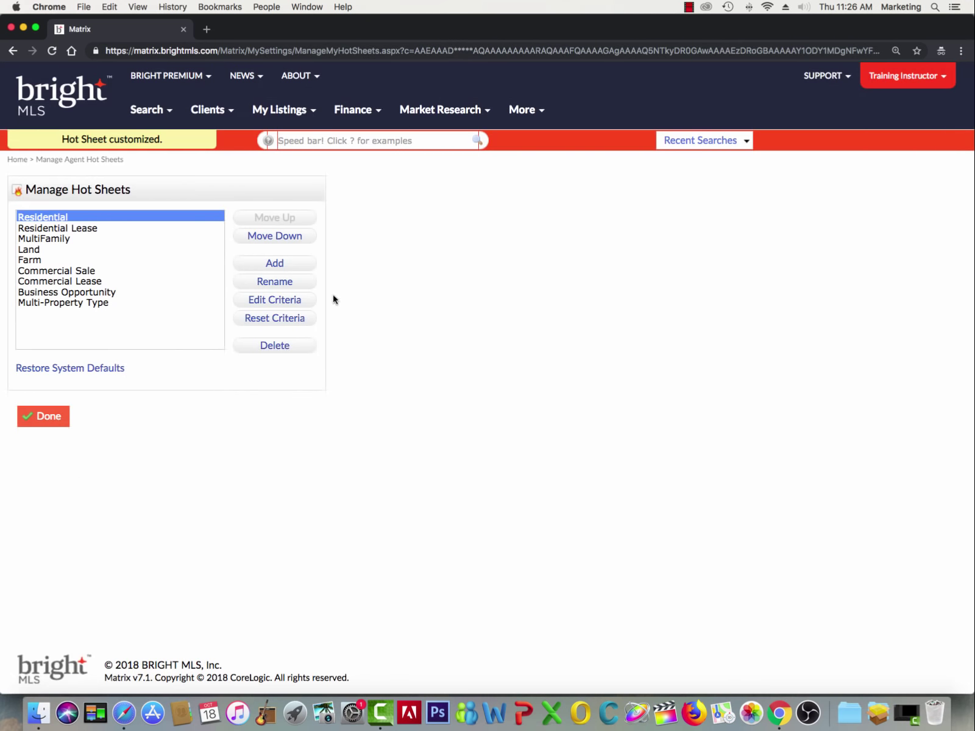
# Rename the Residential hot sheet as RESI MDFR City Detached and save it
pyautogui.click(271, 282)
pyautogui.moveTo(352, 261); pyautogui.dragTo(259, 263)
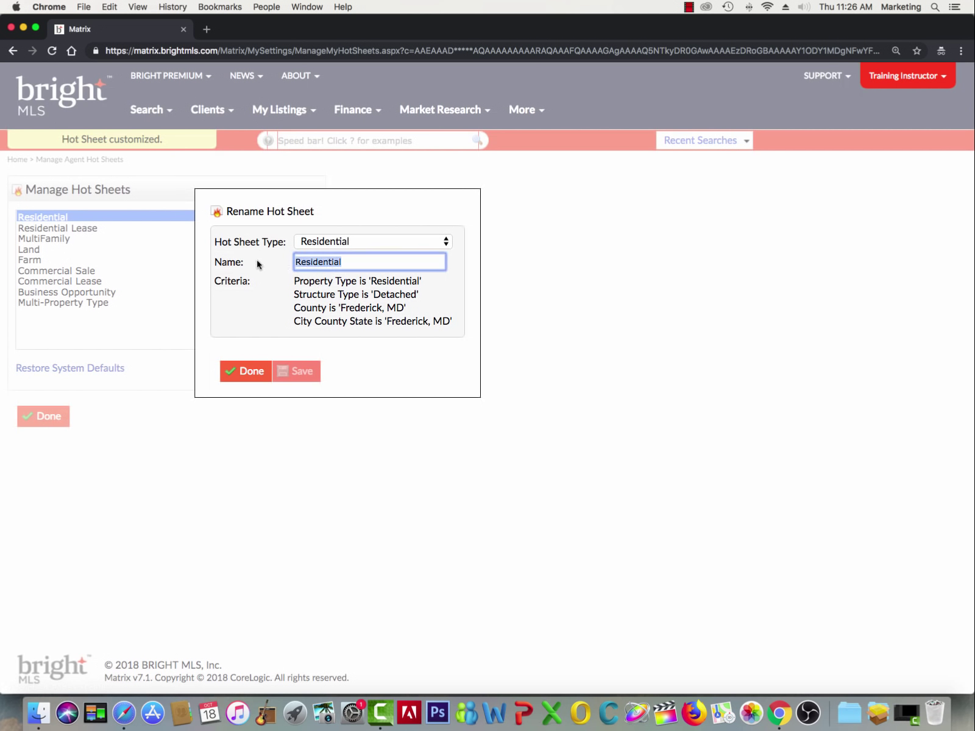
pyautogui.write('RESI MDFR City Detached')
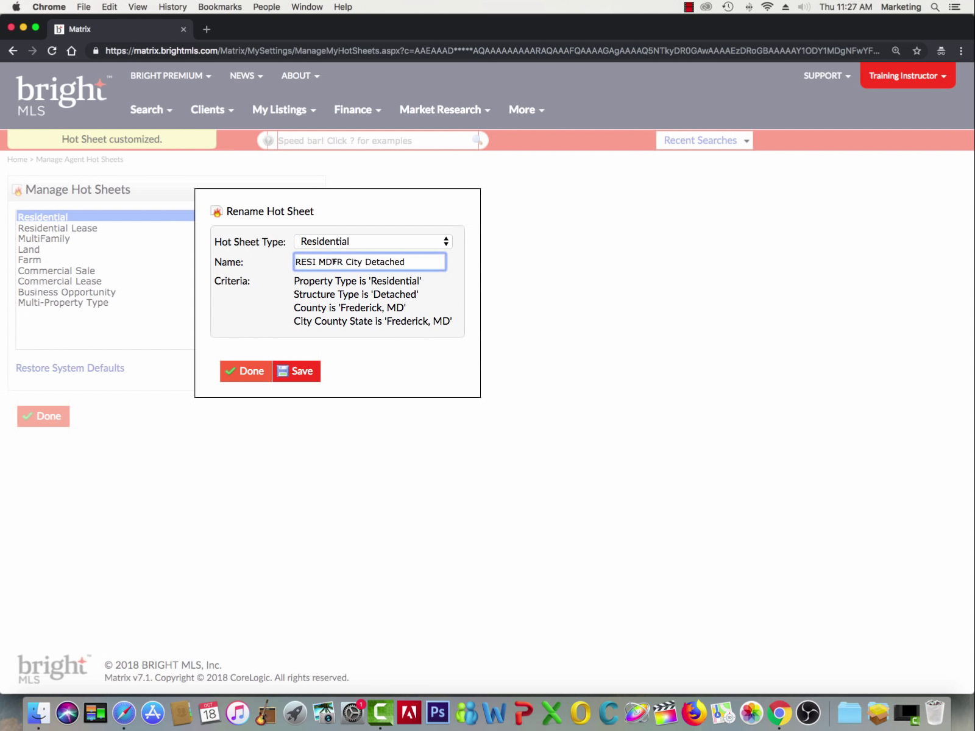
pyautogui.click(302, 371)
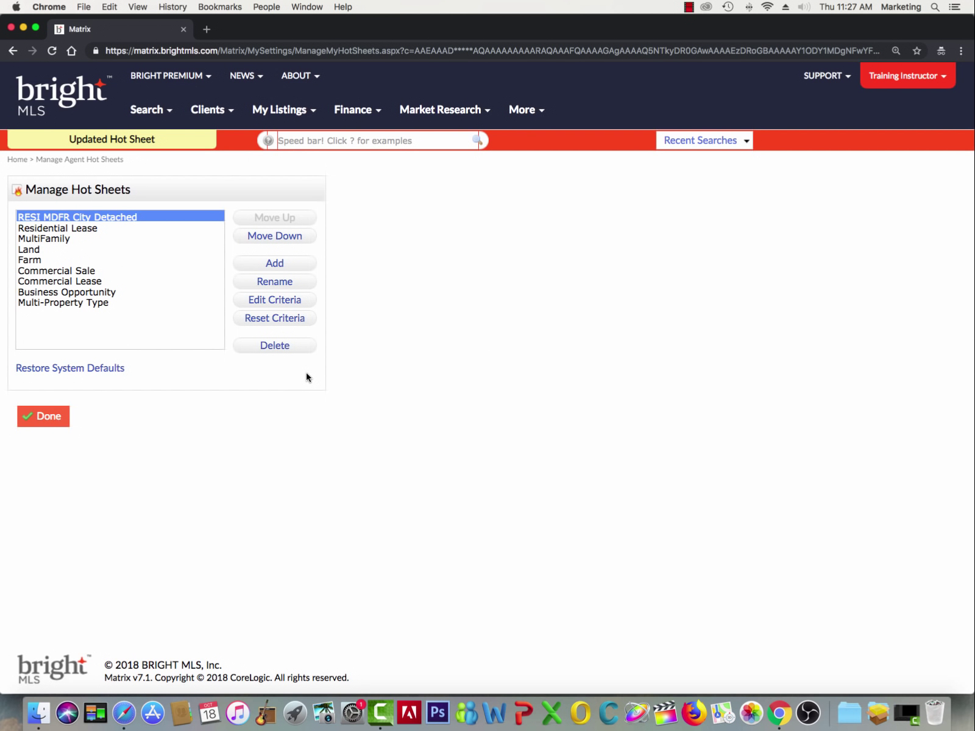
# Finish managing hot sheets, run the RESI MDFR City Detached hot sheet, and return to the dashboard
pyautogui.click(41, 419)
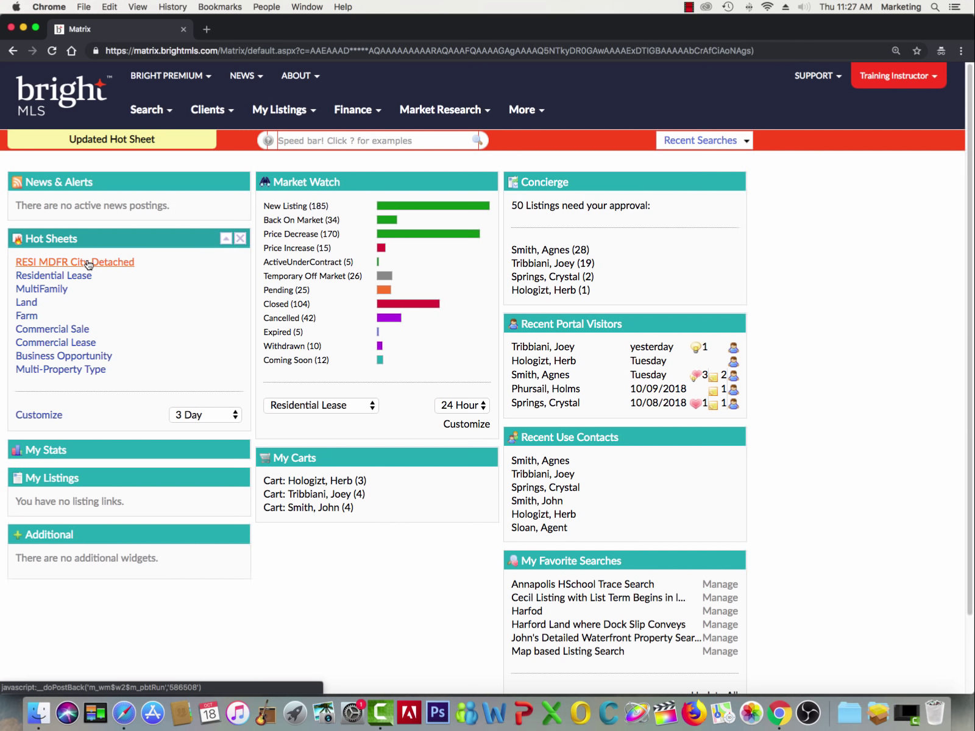
pyautogui.click(89, 263)
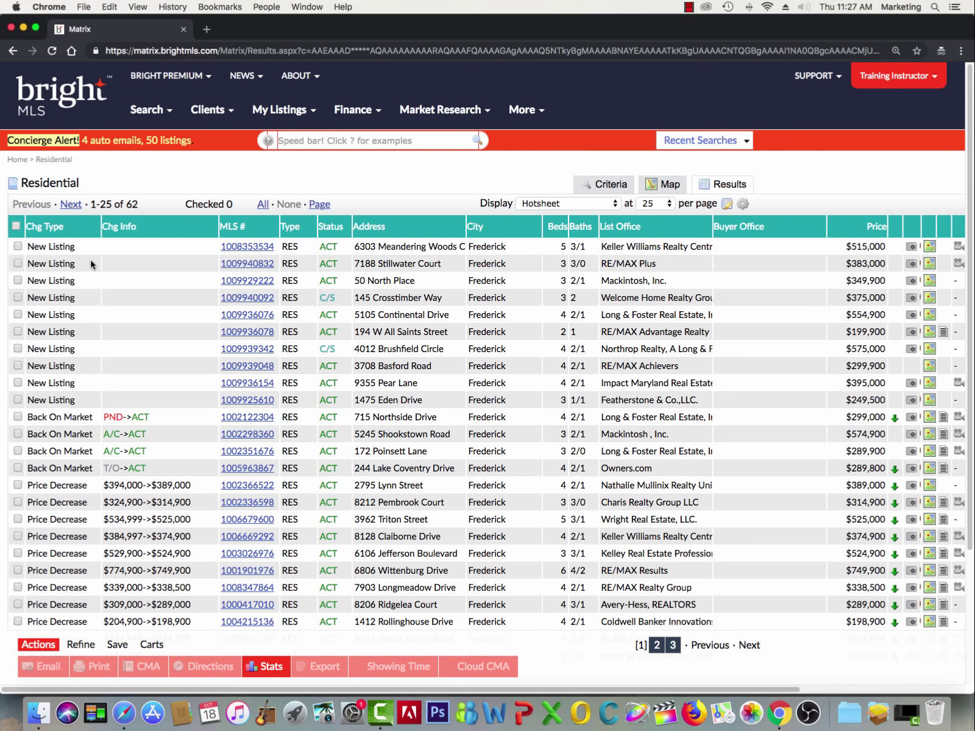
pyautogui.click(51, 101)
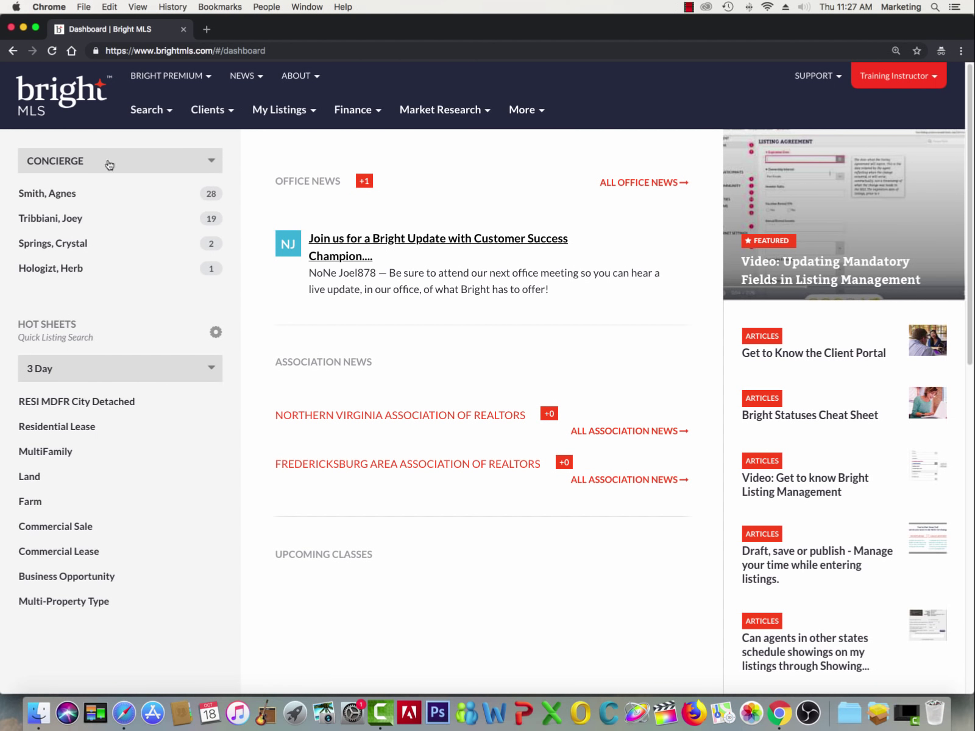
# Start a Residential Sale listing search limited to the Active and ComingSoon statuses
pyautogui.click(168, 112)
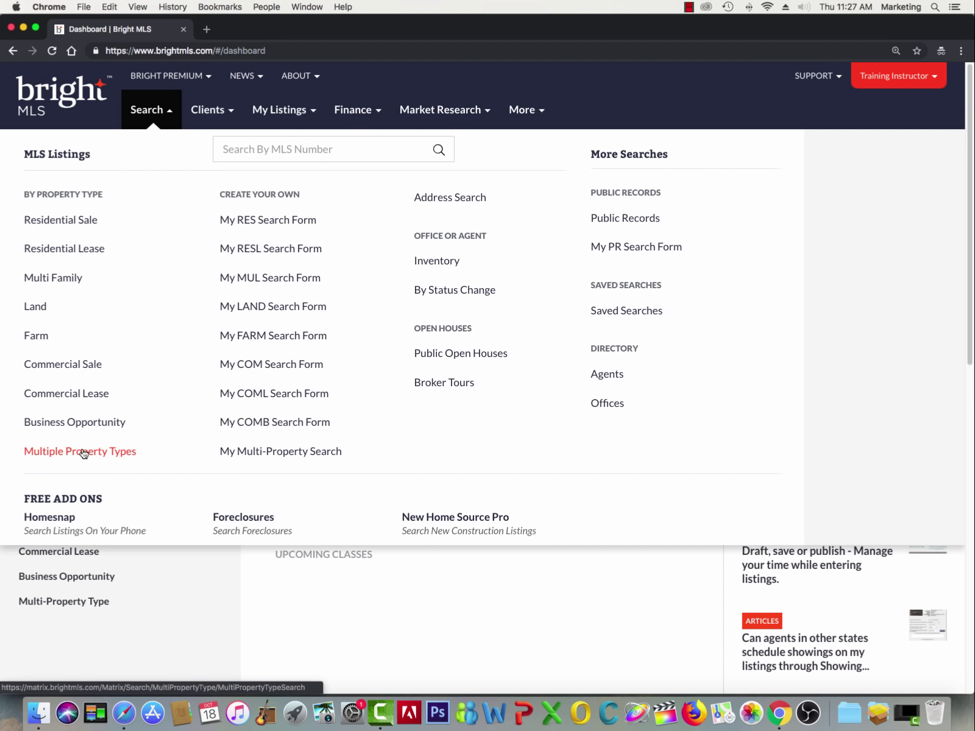
pyautogui.click(62, 224)
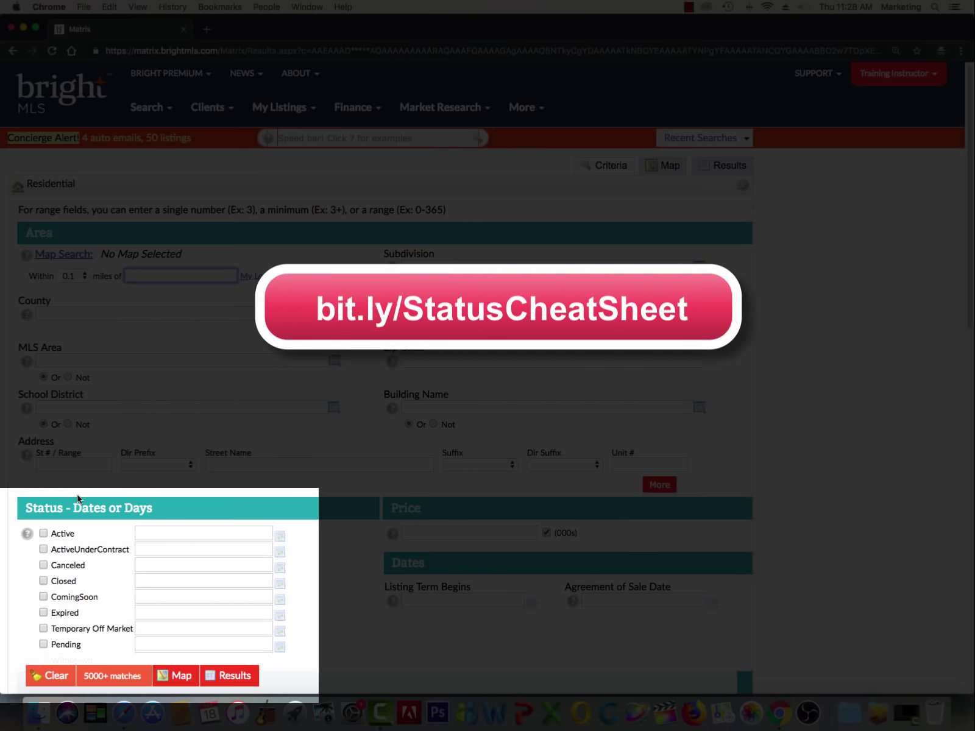
pyautogui.click(44, 533)
pyautogui.click(43, 597)
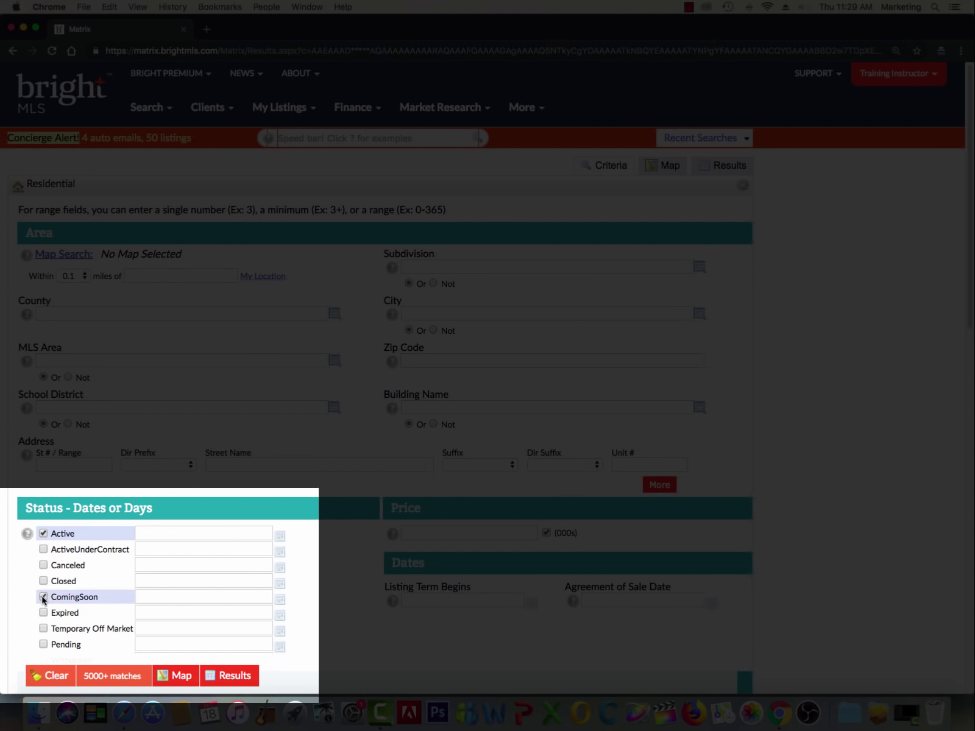
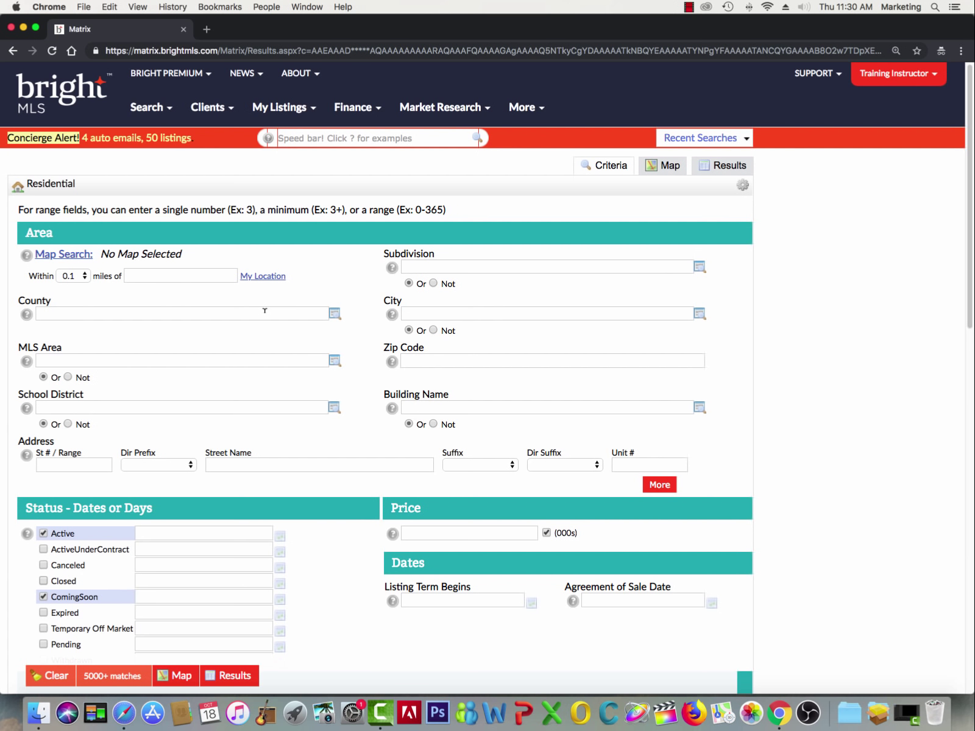
# Add Frederick, MD and Fredericksburg City, VA as counties in the residential search criteria
pyautogui.click(265, 312)
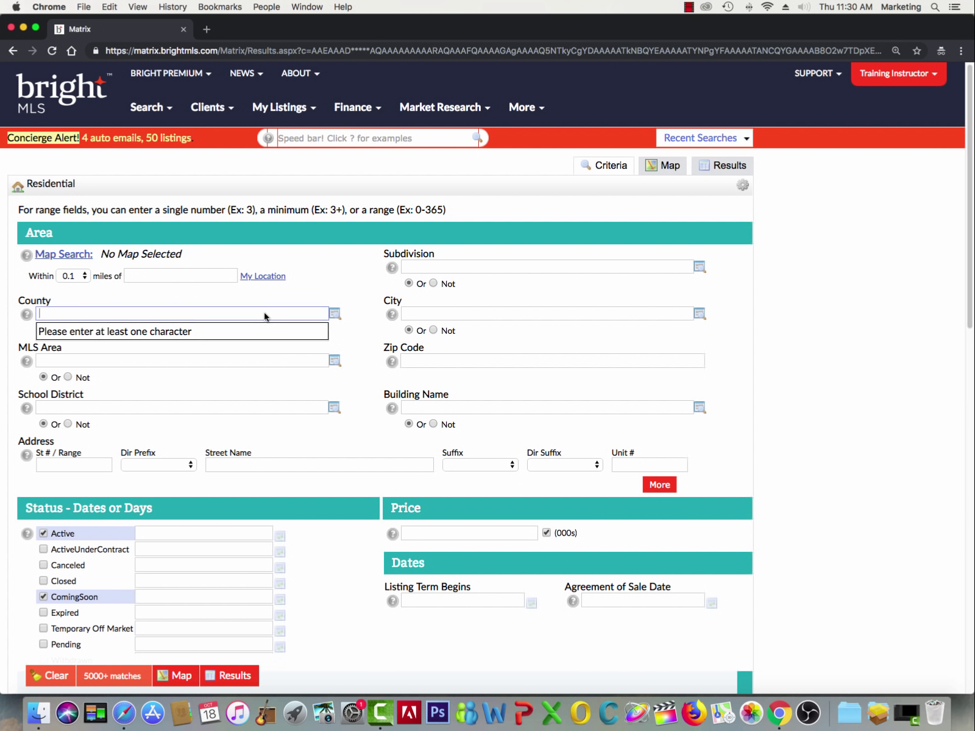
pyautogui.write('fred')
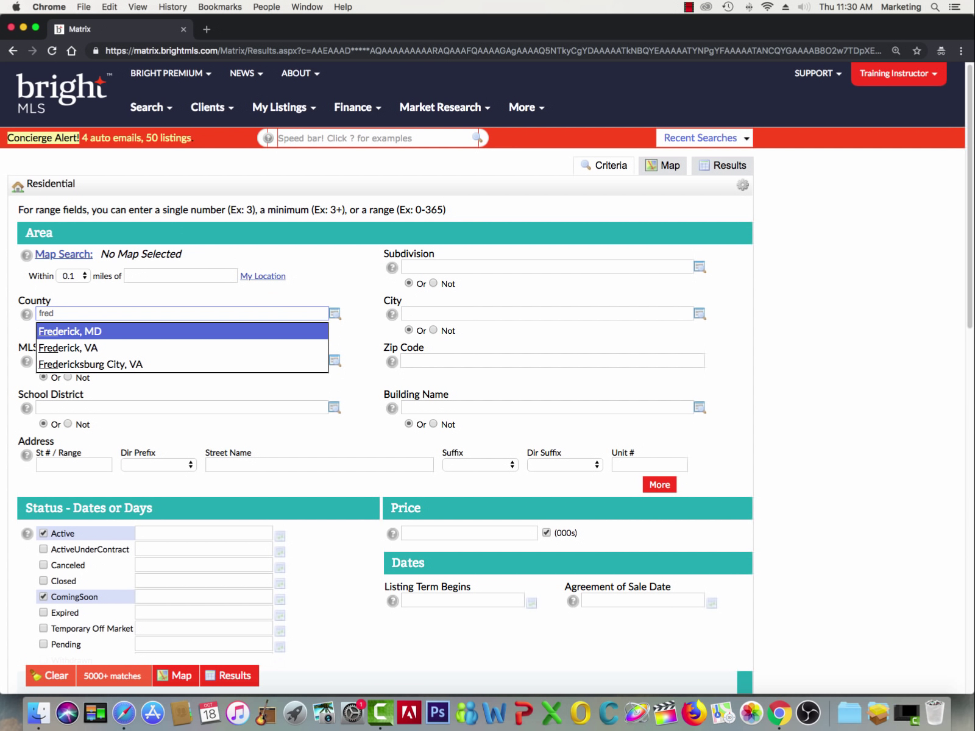
pyautogui.click(79, 332)
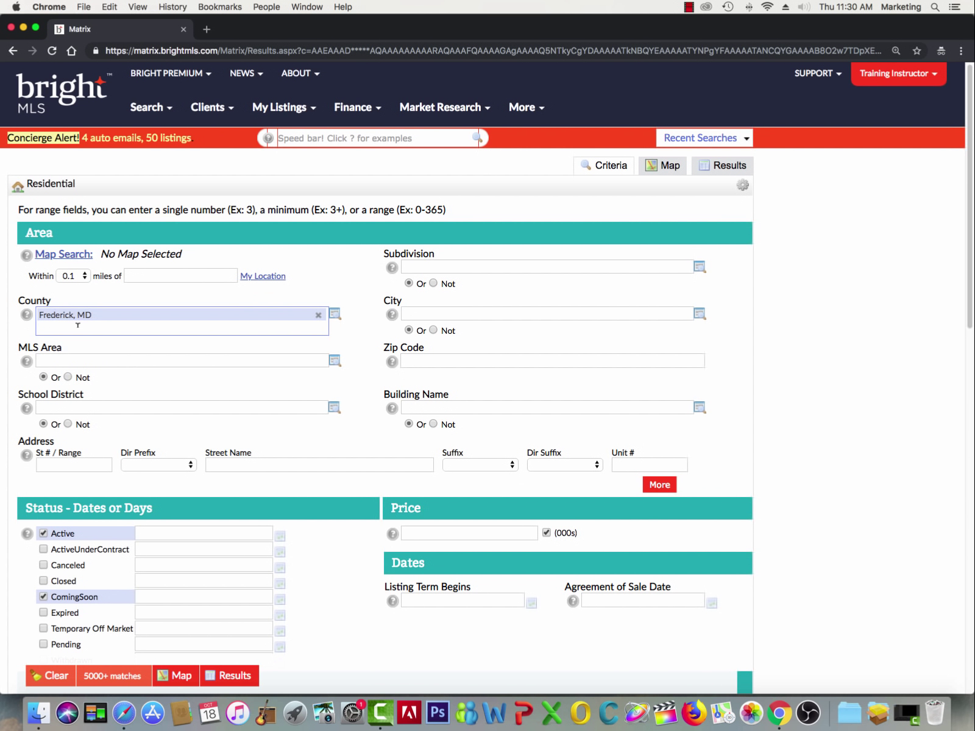
pyautogui.write('fre')
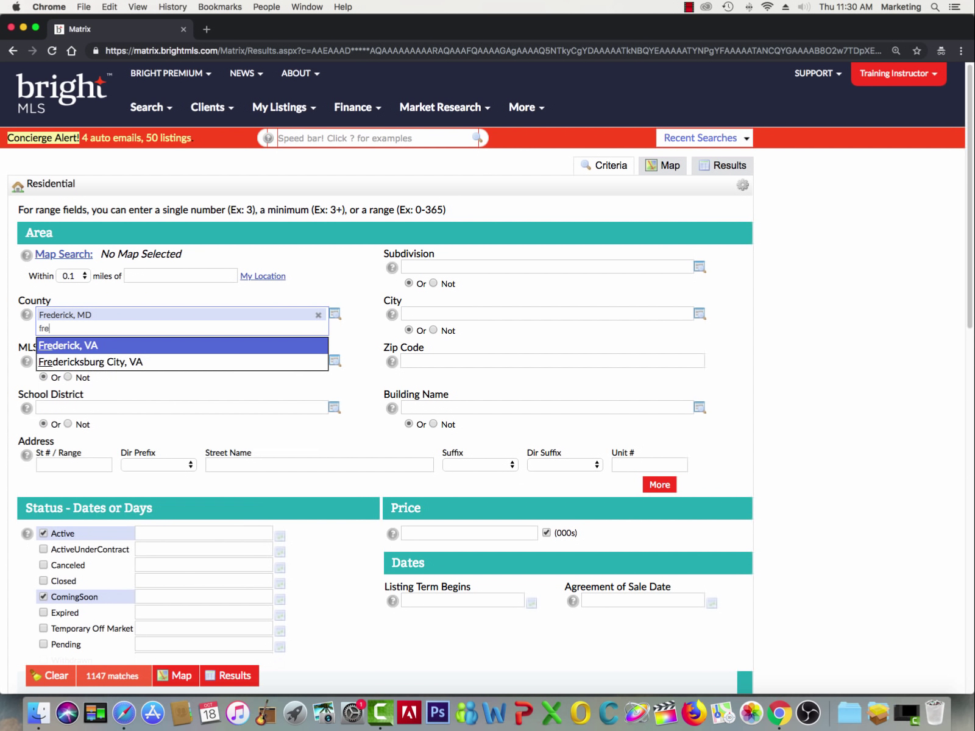
pyautogui.press('Down')
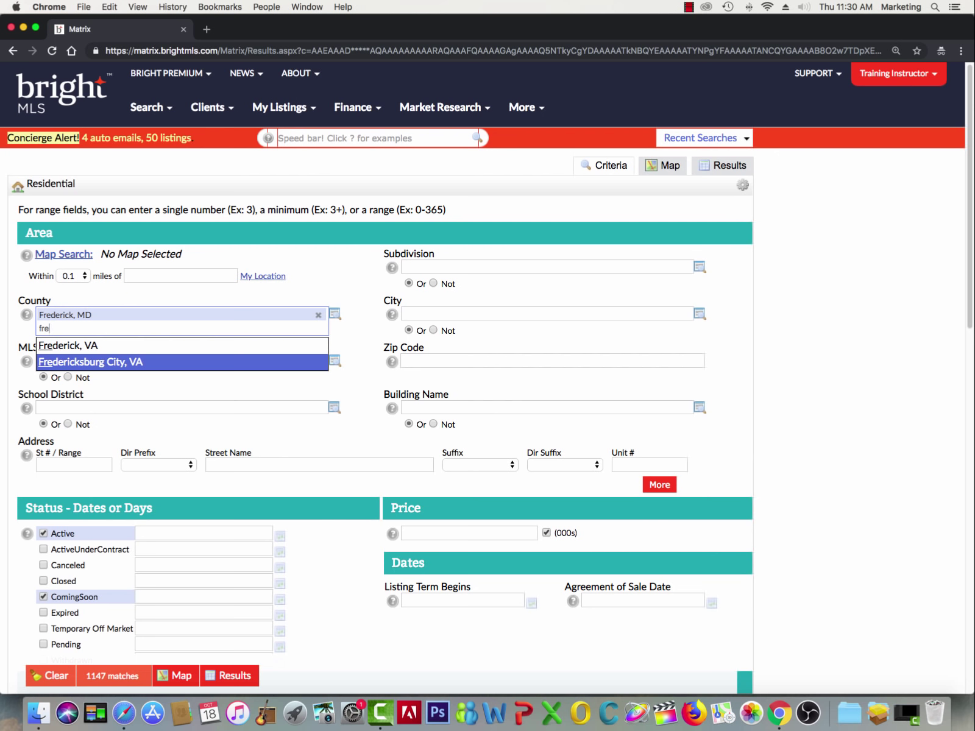
pyautogui.press('Return')
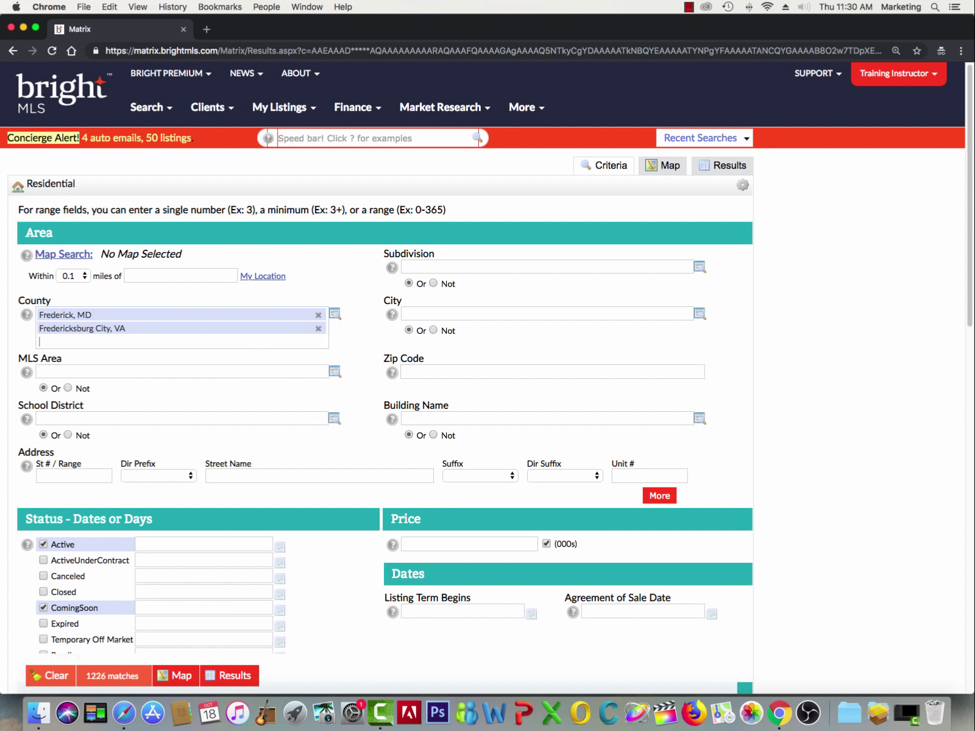
# Remove Fredericksburg City, VA and Frederick, MD from the county criteria
pyautogui.press('BackSpace')
pyautogui.press('BackSpace')
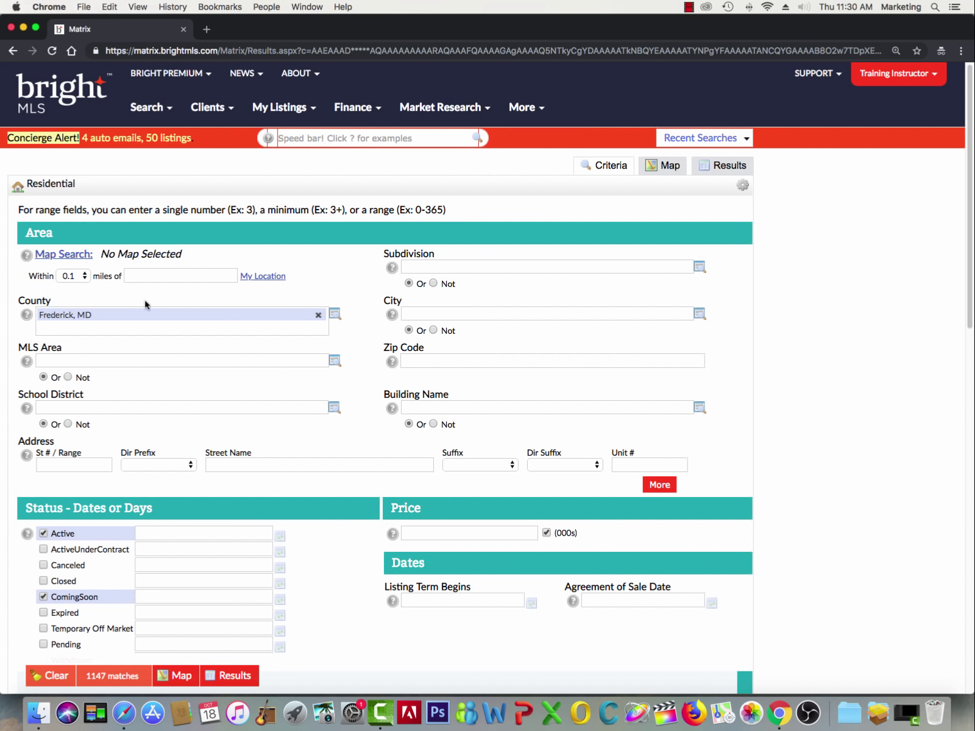
pyautogui.click(311, 312)
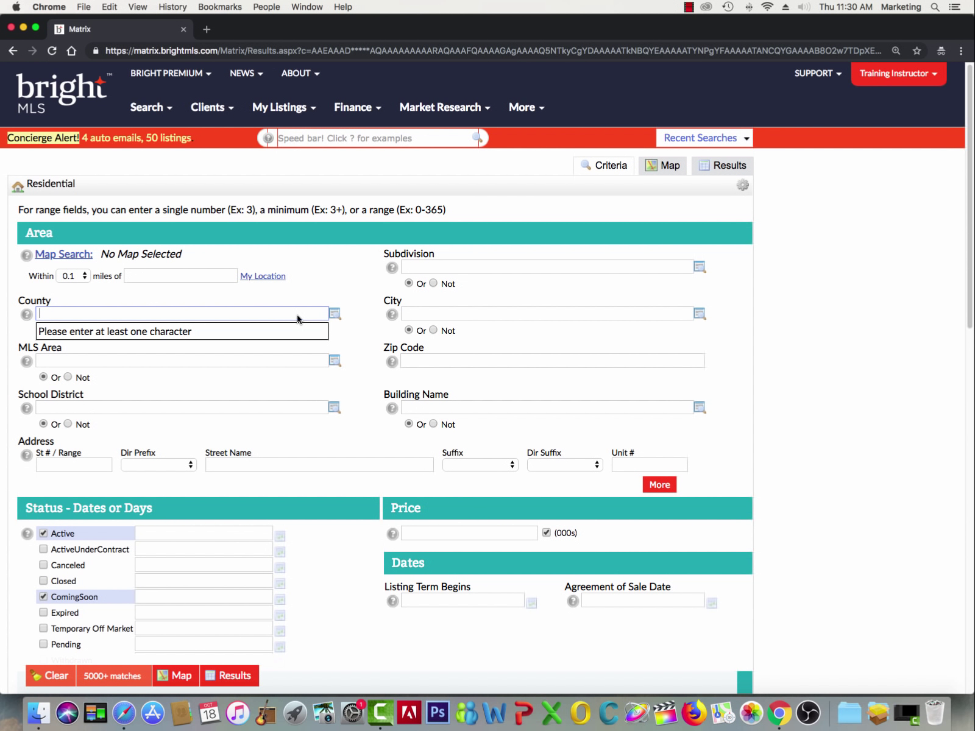
# Set the county to Montgomery, MD and add Chevy Chase, MD and Damascus, MD from the city lookup
pyautogui.write('mont')
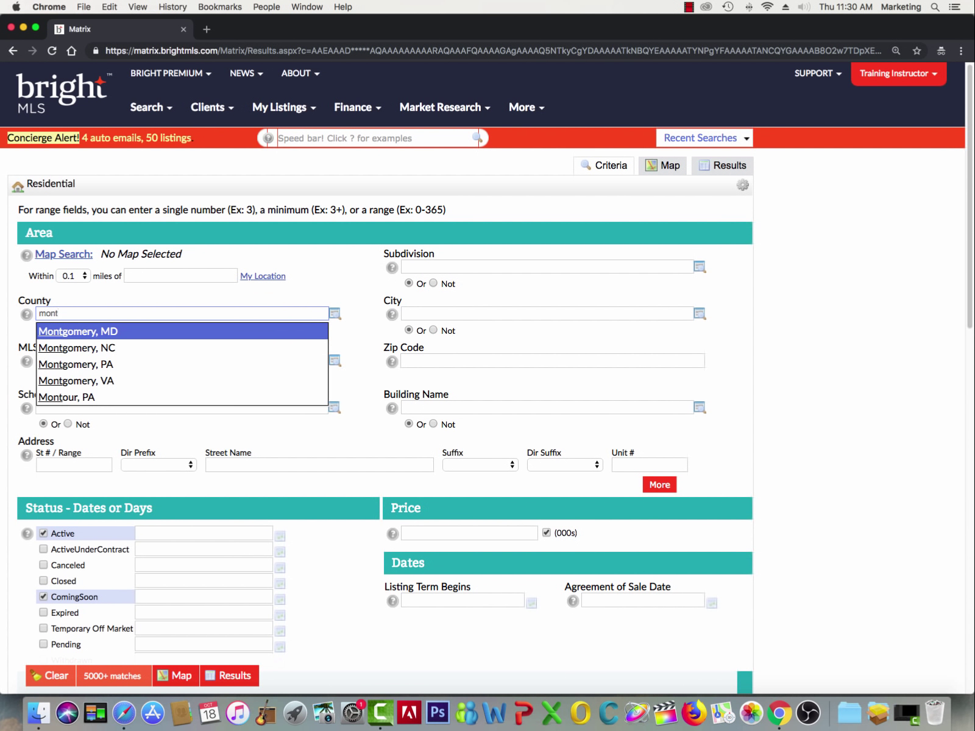
pyautogui.click(77, 333)
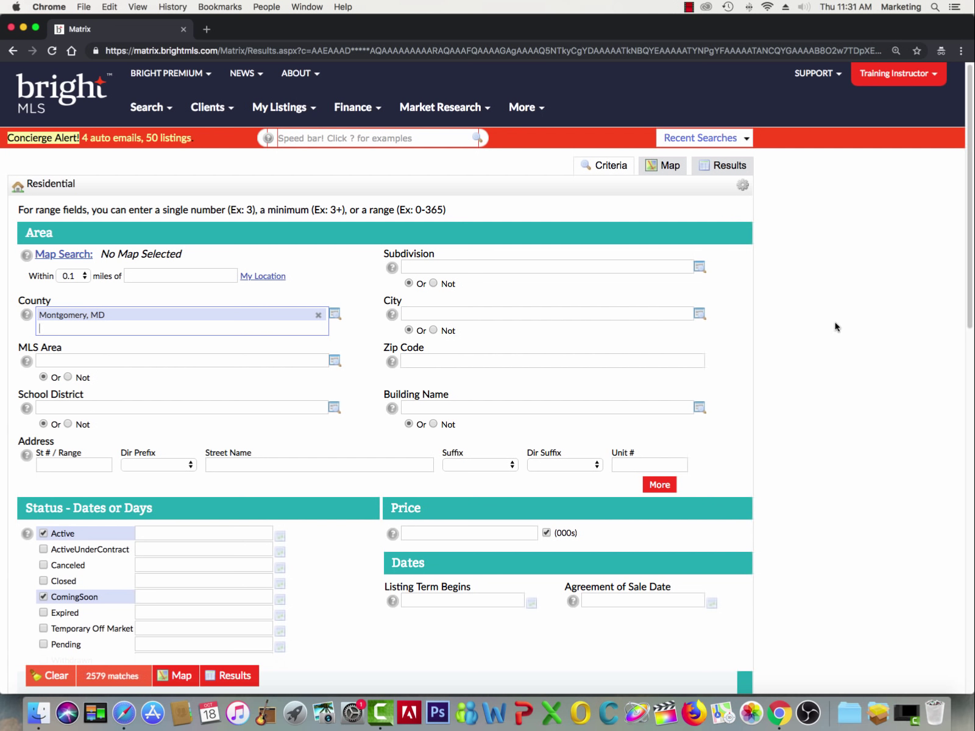
pyautogui.click(700, 315)
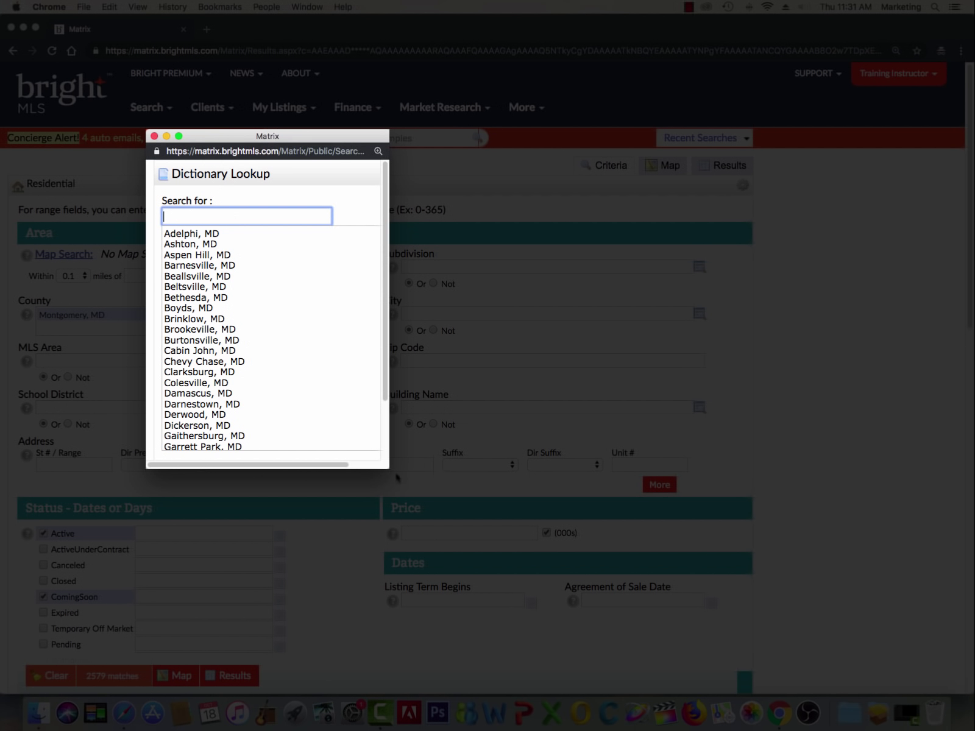
pyautogui.moveTo(389, 469); pyautogui.dragTo(461, 553)
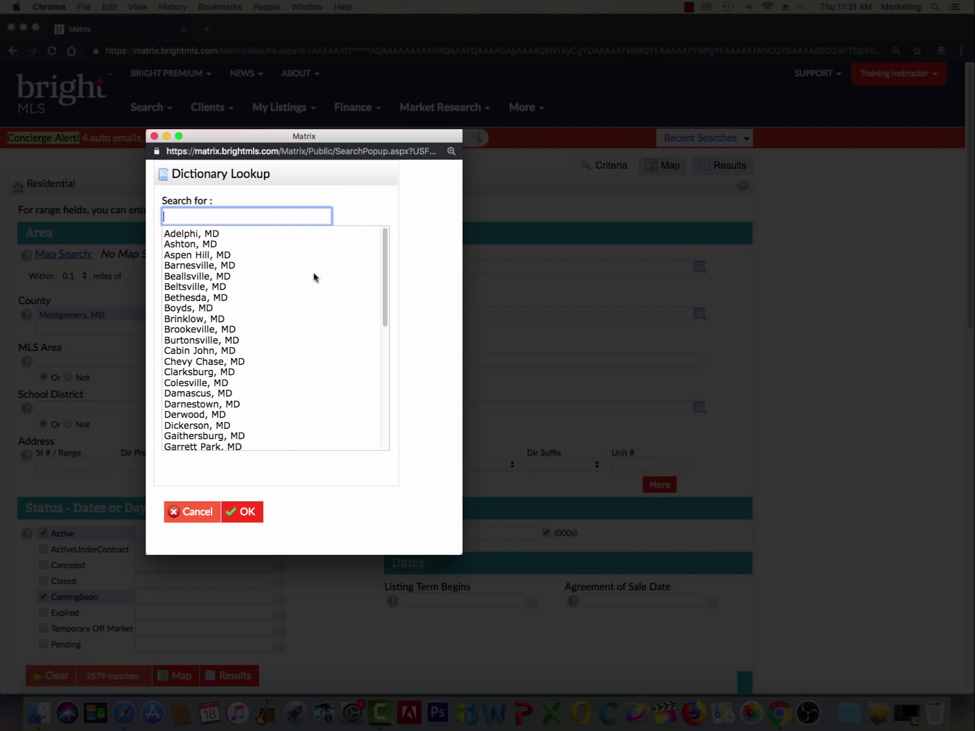
pyautogui.scroll(-5, 223, 334)
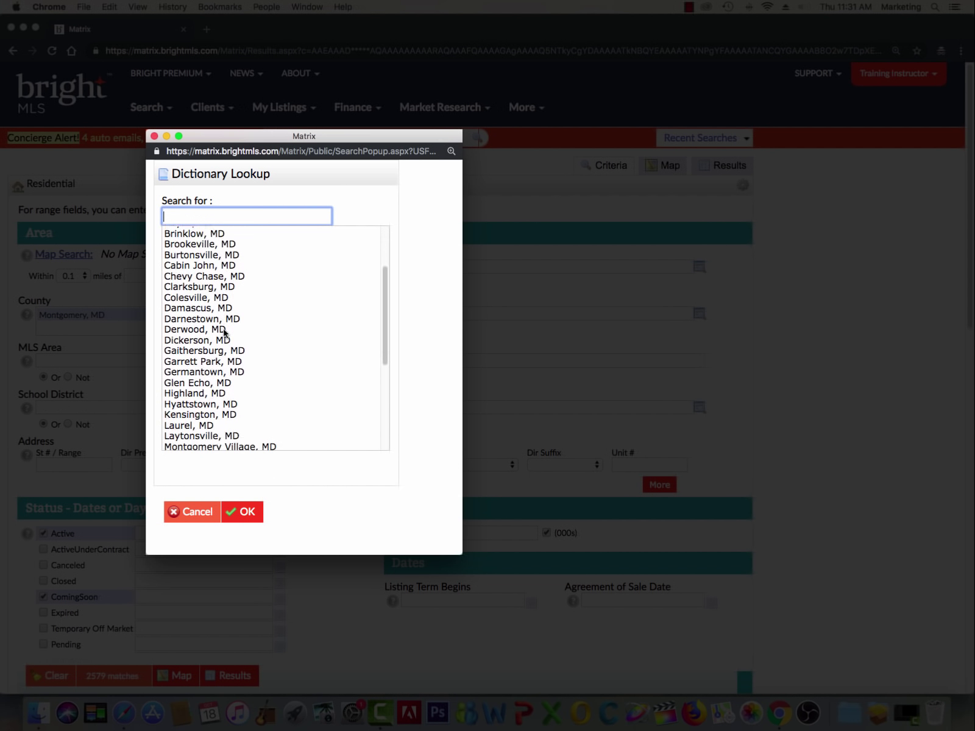
pyautogui.scroll(3, 226, 334)
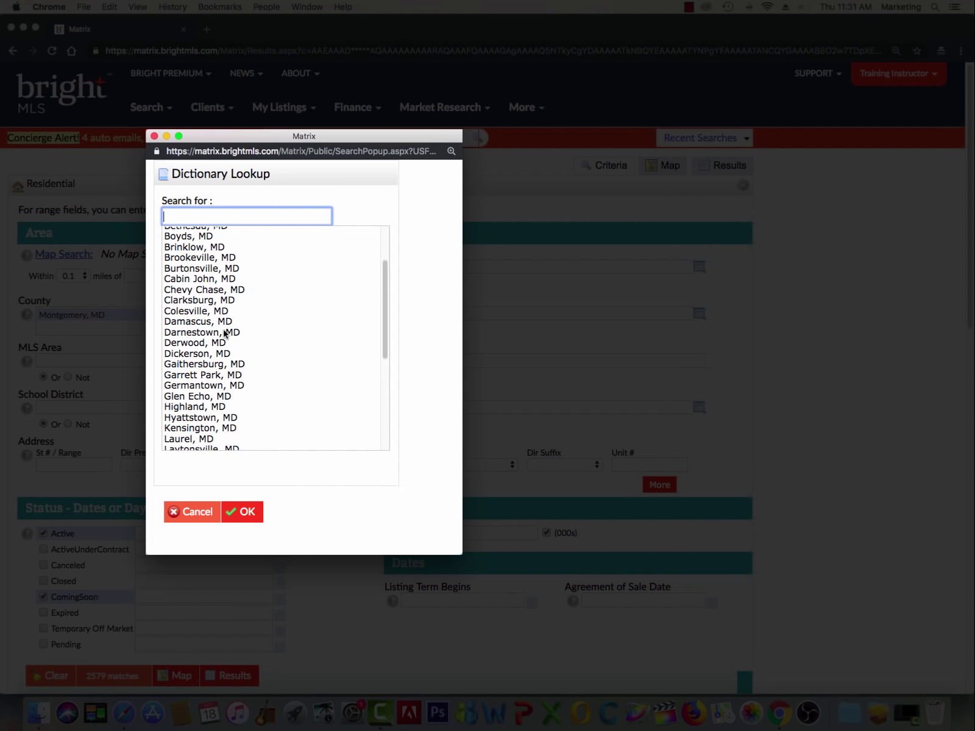
pyautogui.click(218, 291)
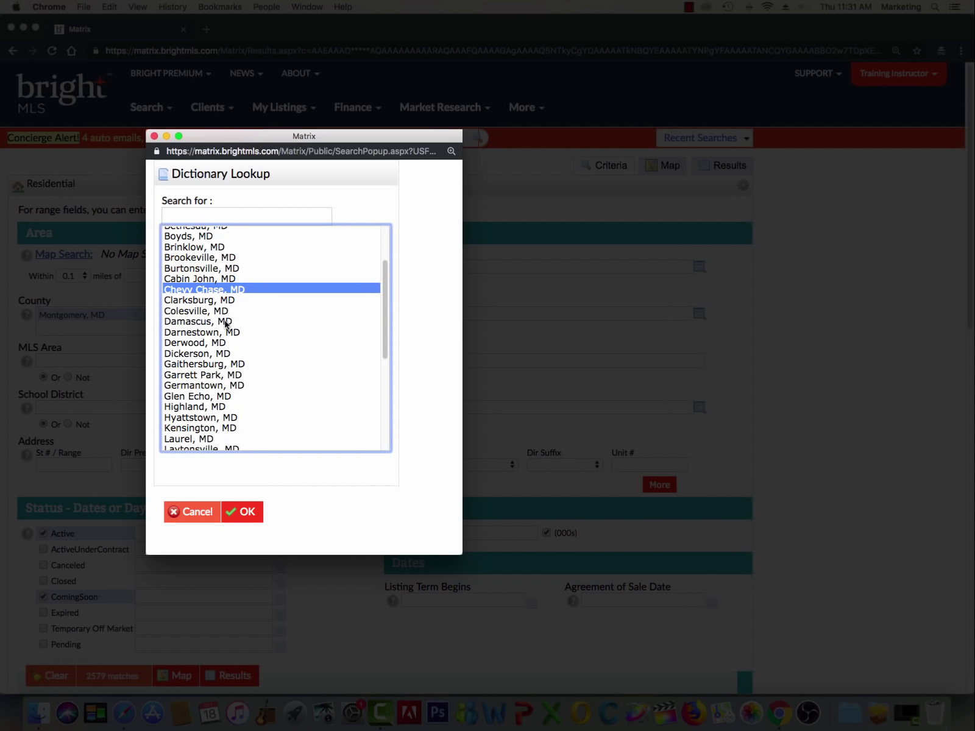
pyautogui.keyDown('super'); pyautogui.click(226, 322); pyautogui.keyUp('super')
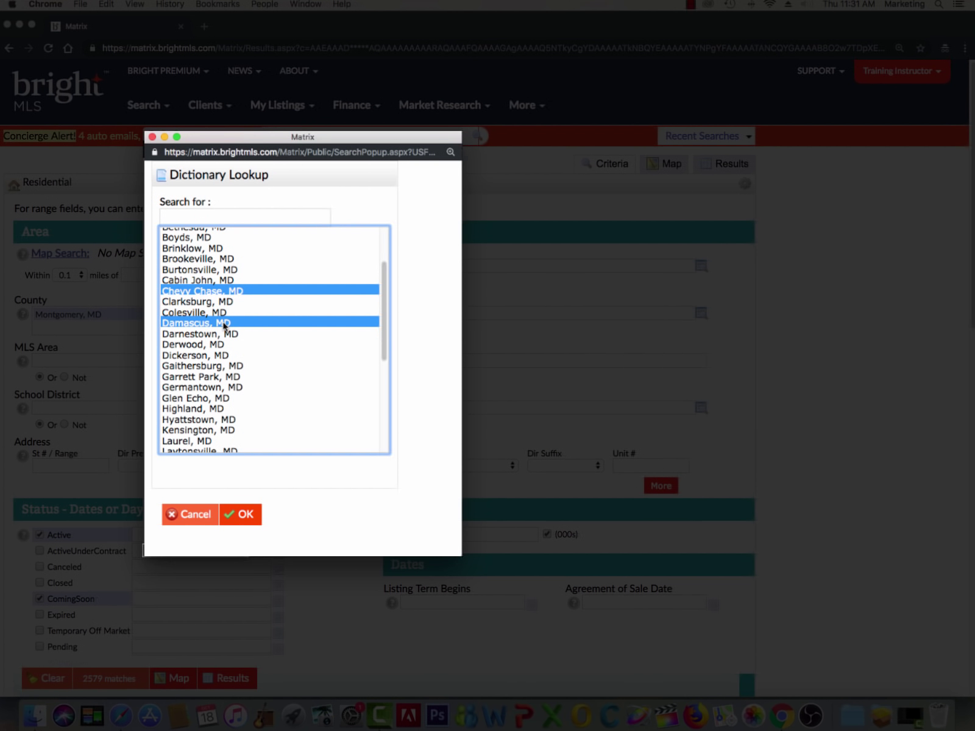
pyautogui.press('Return')
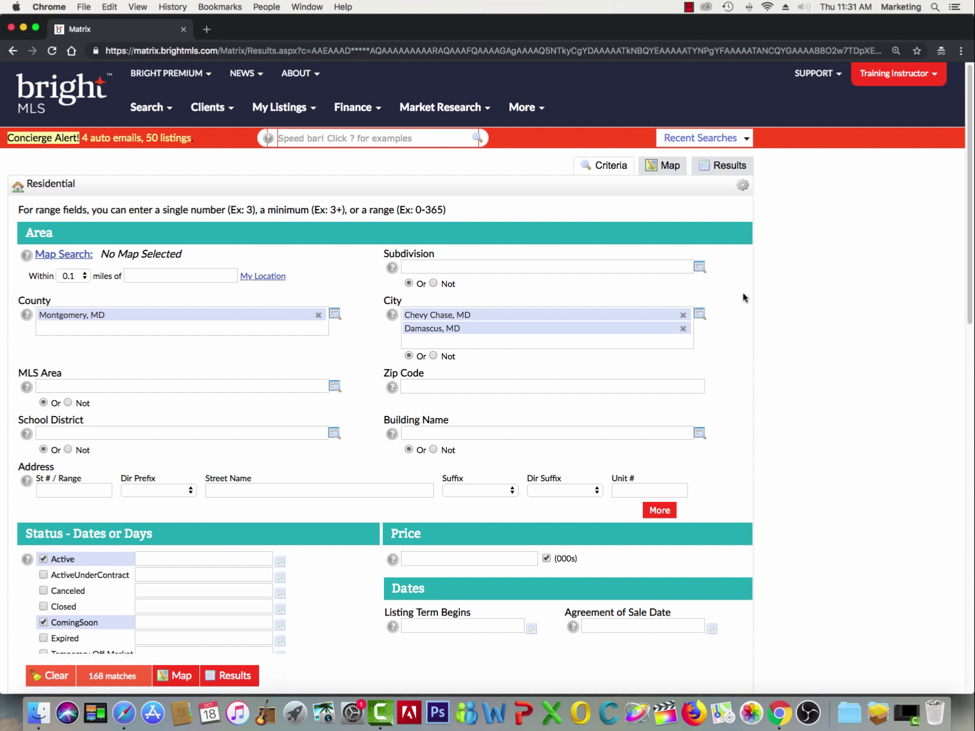
# View the subdivision lookup list in an enlarged window and close it without choosing an entry
pyautogui.click(700, 268)
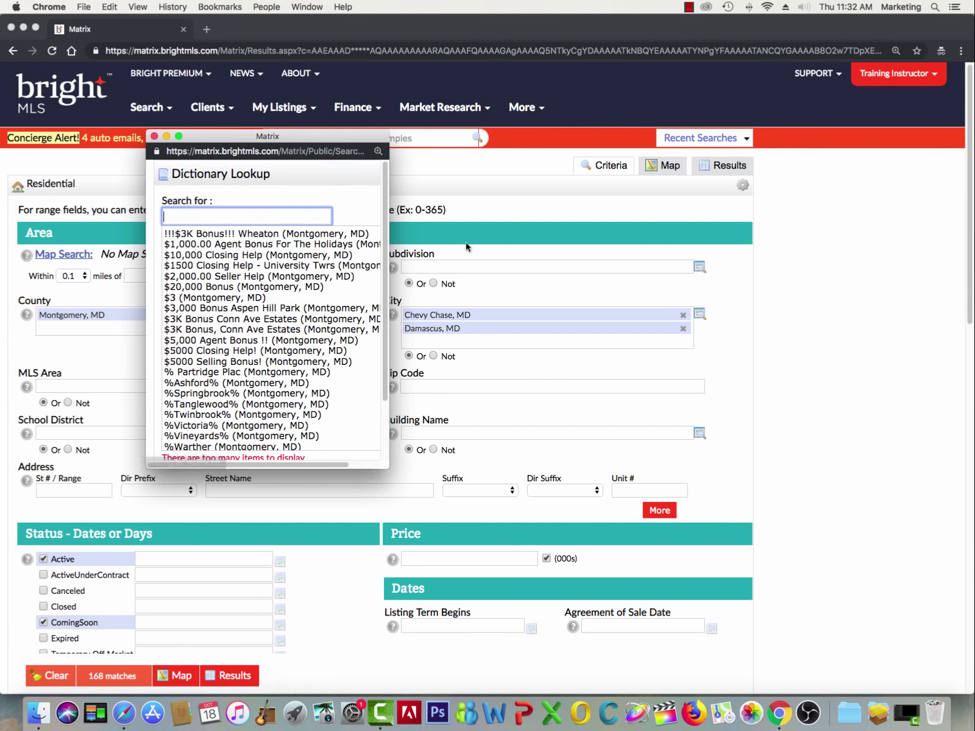
pyautogui.moveTo(278, 139); pyautogui.dragTo(475, 92)
pyautogui.moveTo(583, 421); pyautogui.dragTo(675, 556)
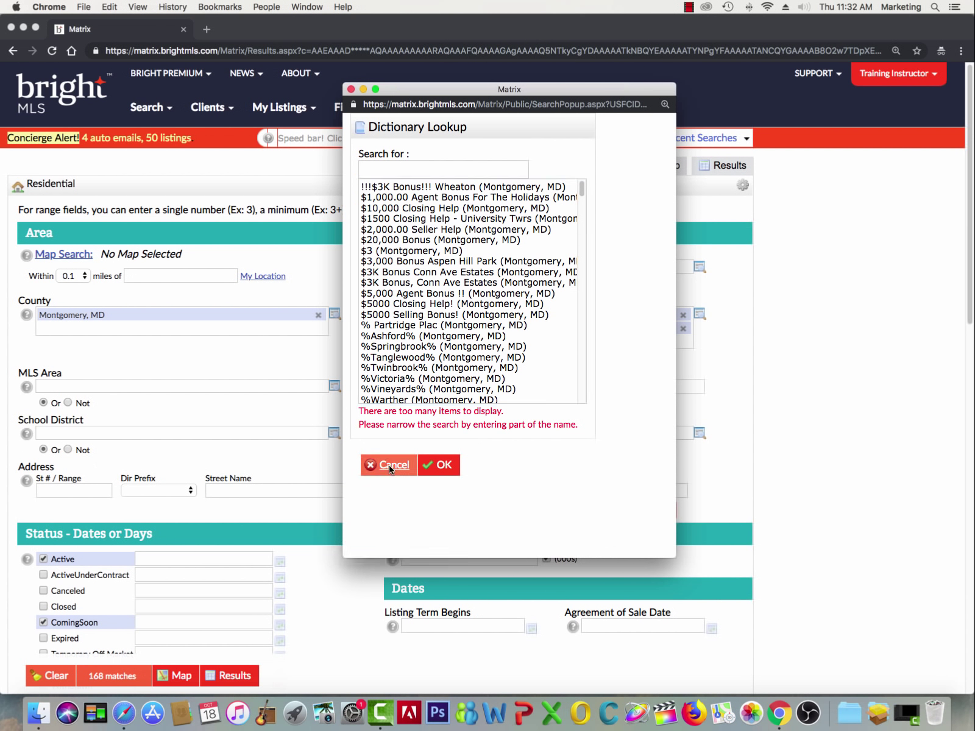
pyautogui.click(389, 465)
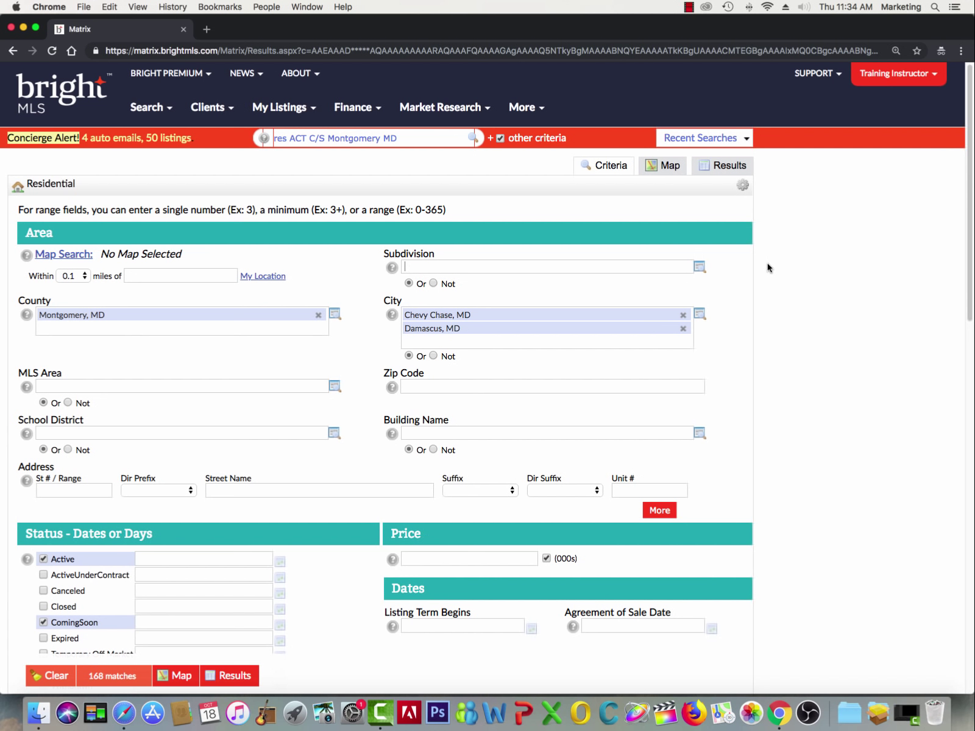
# Add the wildcard entry *roll* to the subdivision criteria
pyautogui.write('*ro')
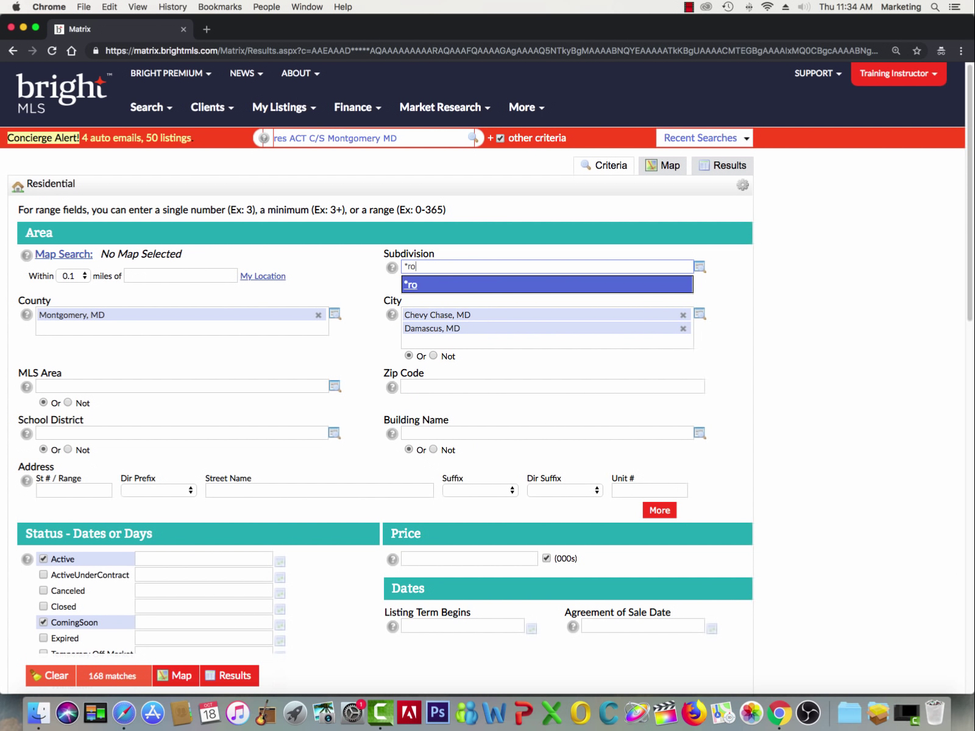
pyautogui.write('ll*')
pyautogui.click(415, 284)
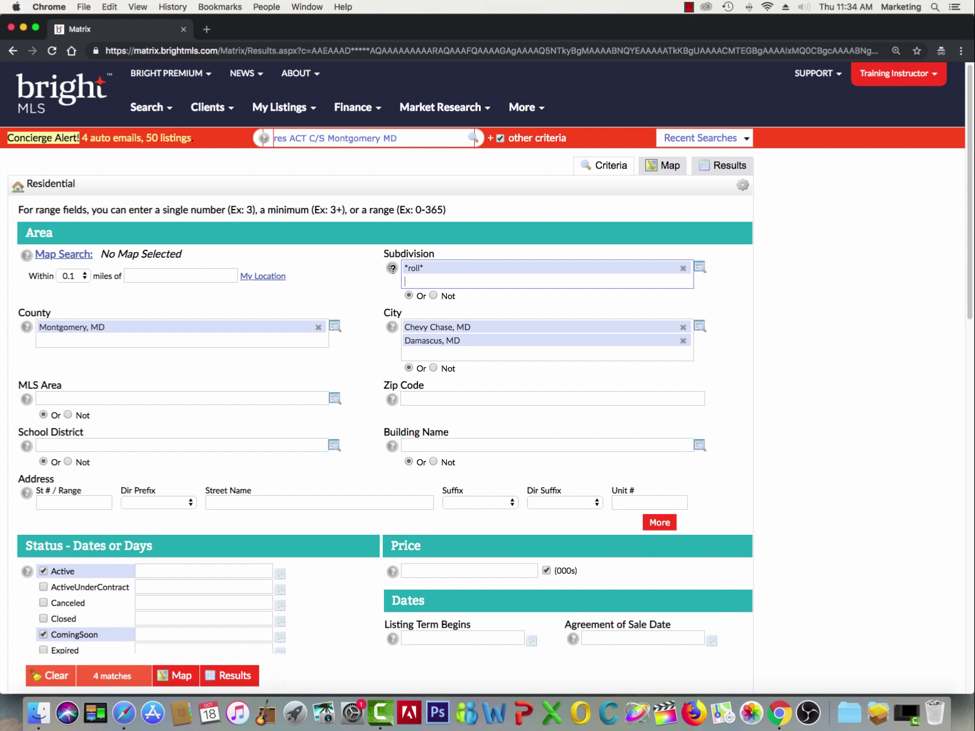
# Examine the Subdivision help topic for its search instructions, then return to the residential criteria
pyautogui.moveTo(392, 268)
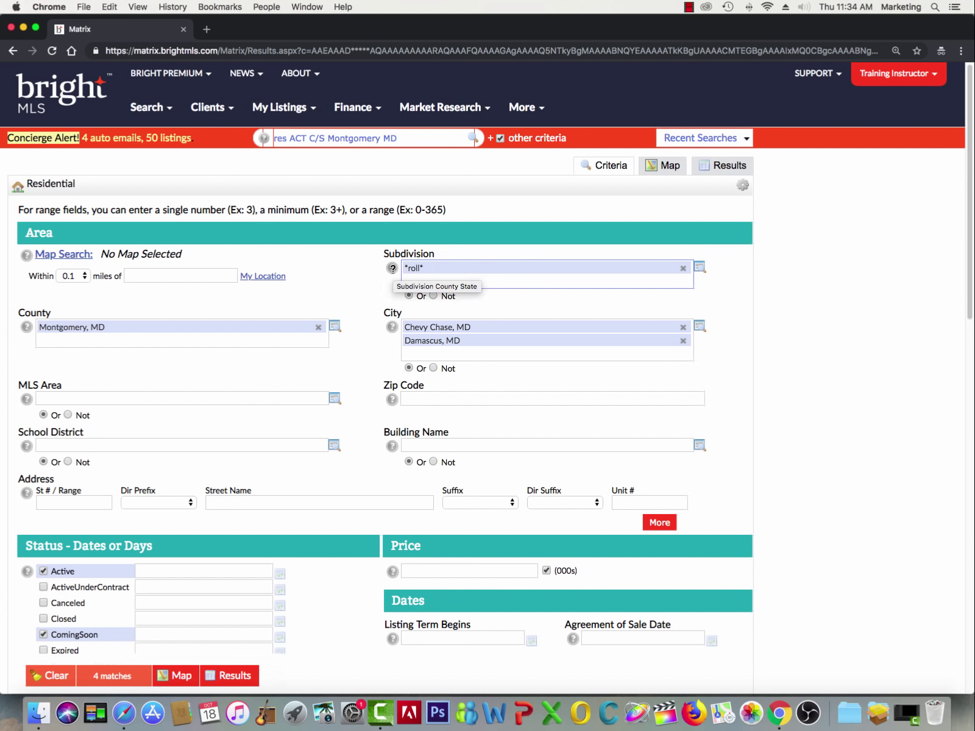
pyautogui.click(392, 268)
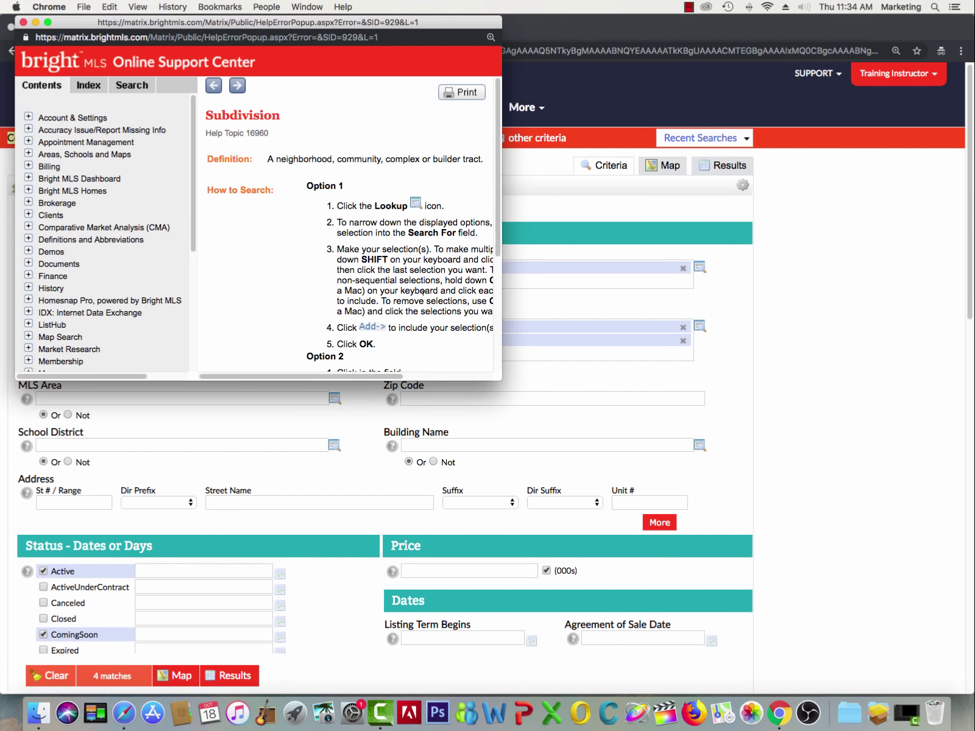
pyautogui.moveTo(509, 384); pyautogui.dragTo(825, 520)
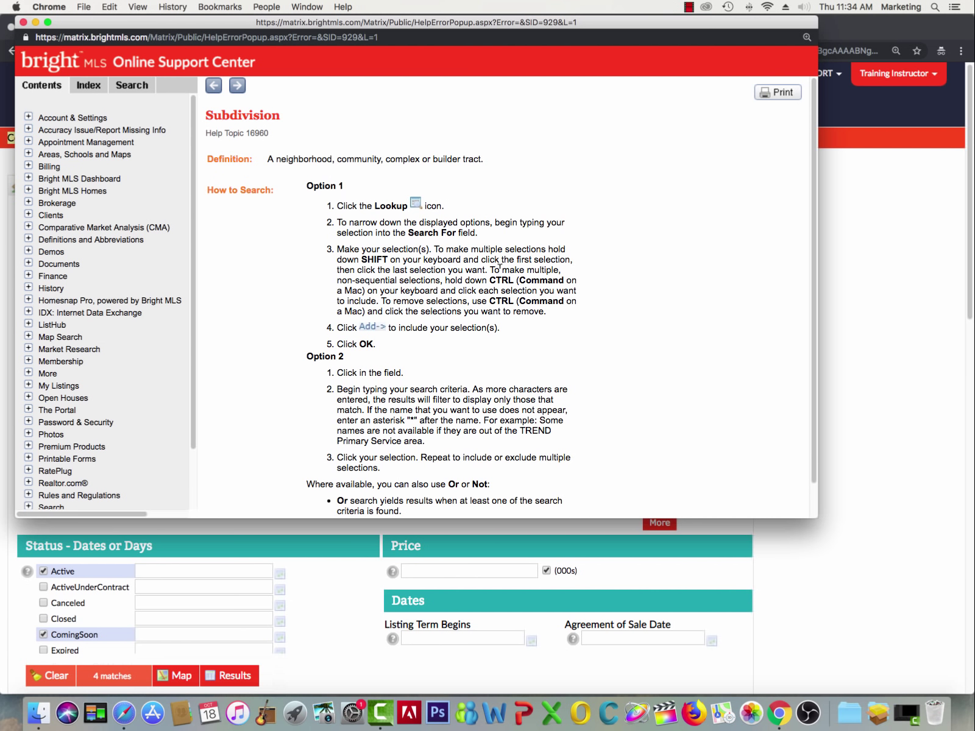
pyautogui.scroll(-2, 499, 267)
pyautogui.scroll(2, 499, 267)
pyautogui.click(931, 331)
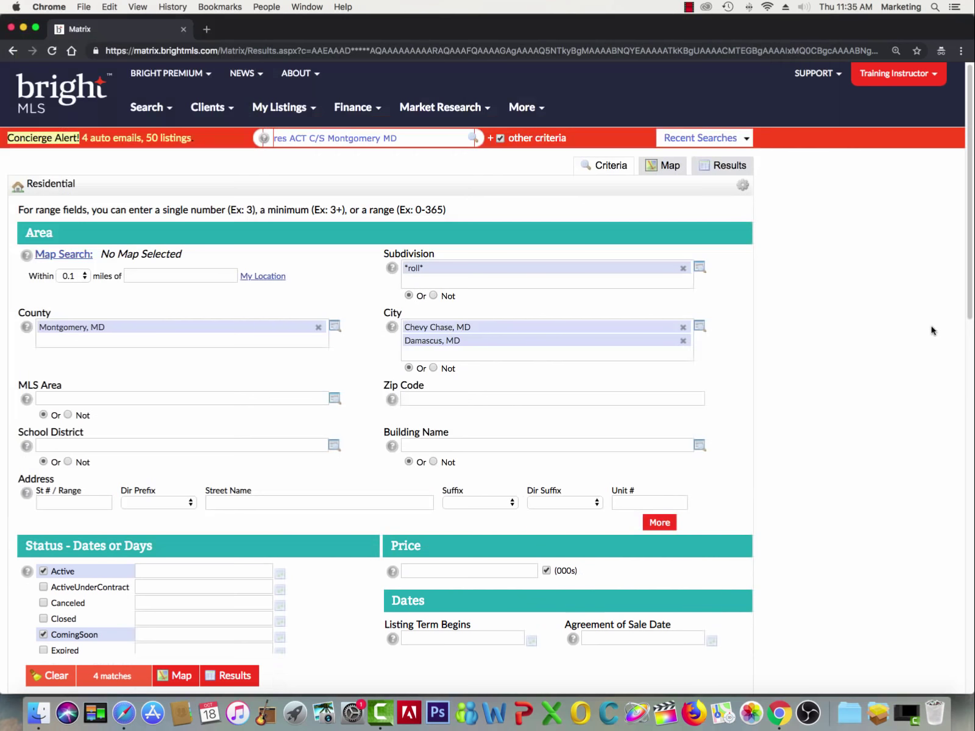
# Remove the *roll* entry from the subdivision criteria
pyautogui.click(683, 268)
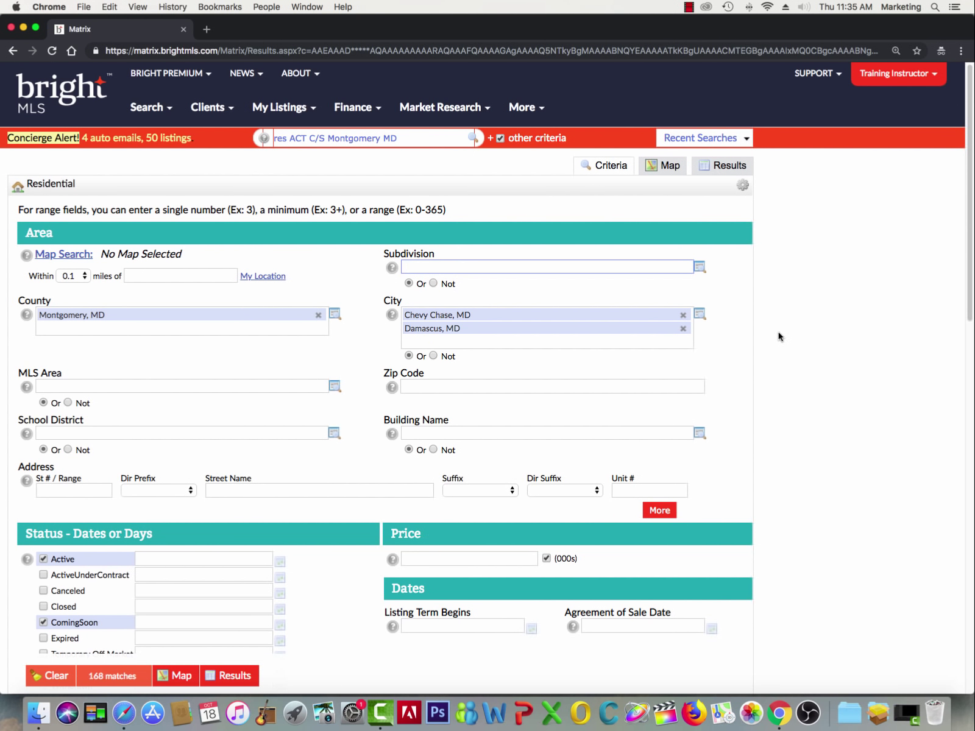
# Set the price criterion to 600+ with prices given in thousands
pyautogui.scroll(-6, 785, 338)
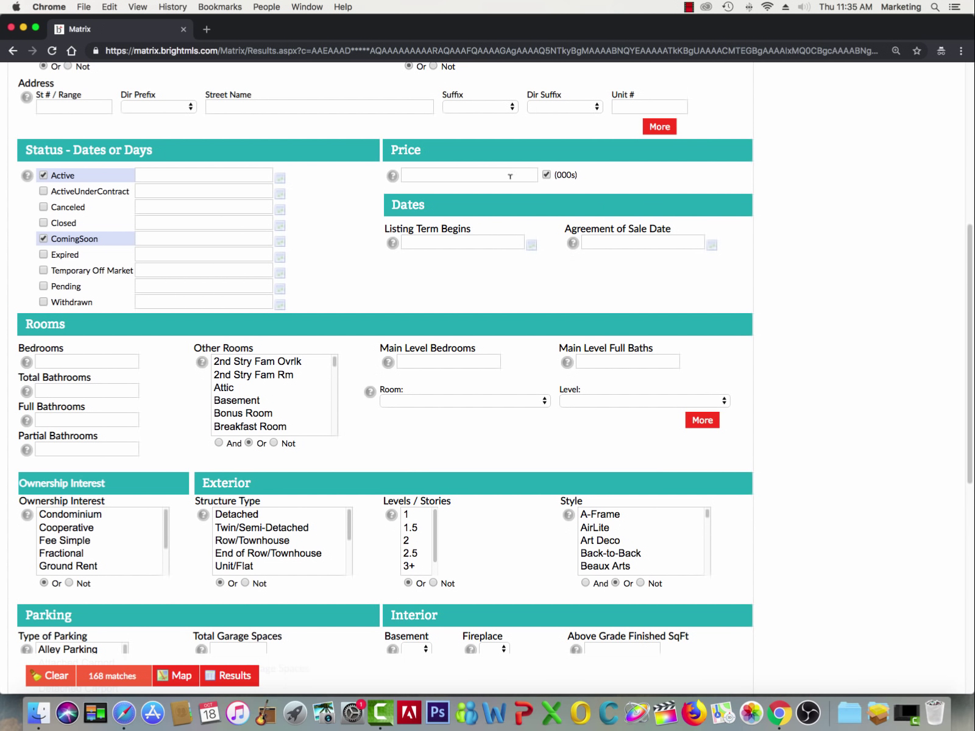
pyautogui.click(441, 173)
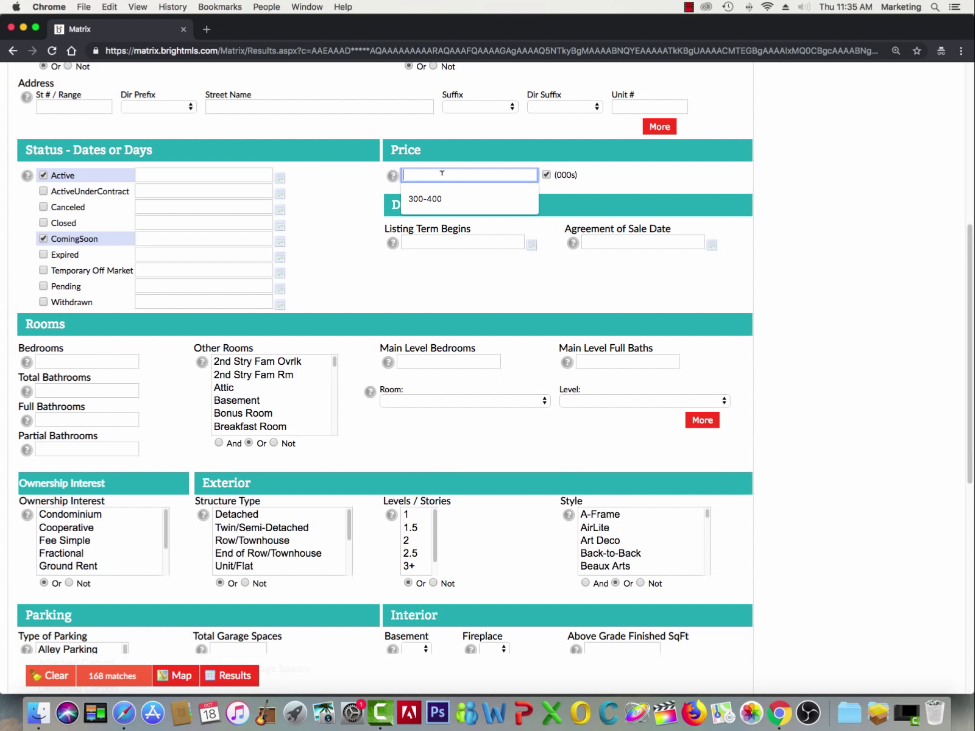
pyautogui.write('600')
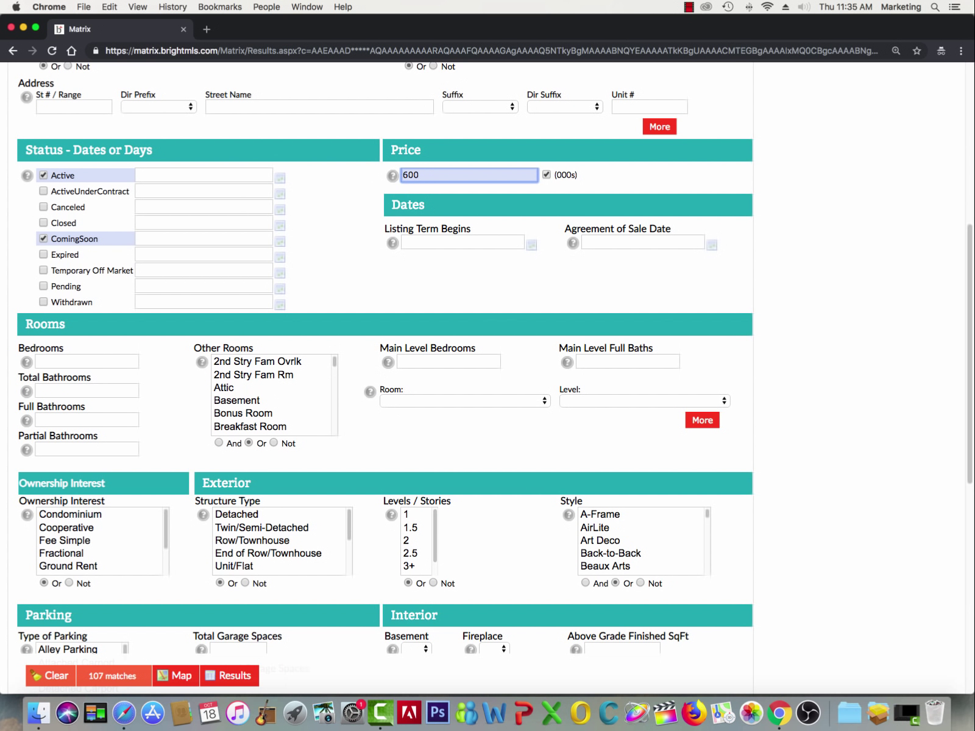
pyautogui.write('+-700')
pyautogui.click(547, 175)
pyautogui.write('+')
pyautogui.click(835, 203)
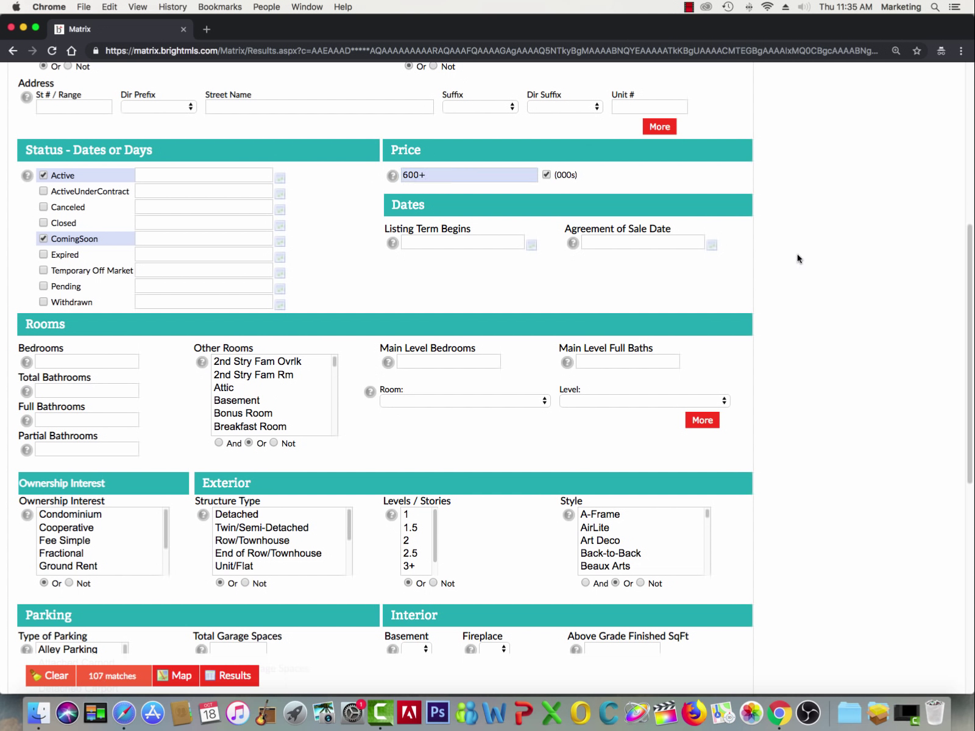
# Set the bedrooms criterion to 3+ and the total bathrooms criterion to 3
pyautogui.scroll(-5, 794, 259)
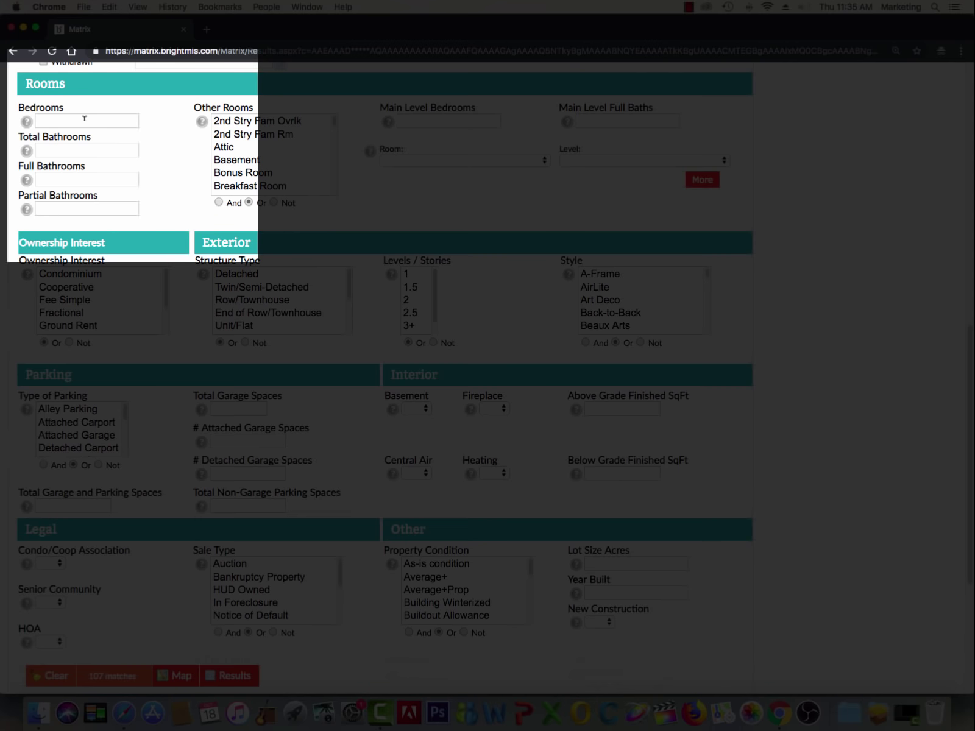
pyautogui.click(85, 118)
pyautogui.write('3+')
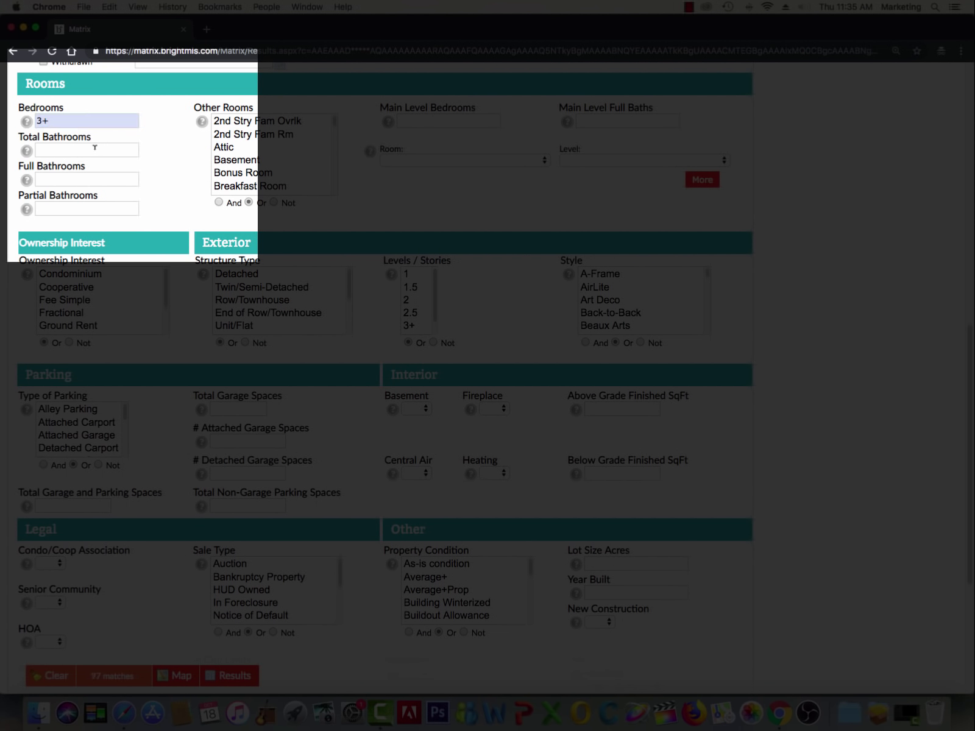
pyautogui.click(95, 147)
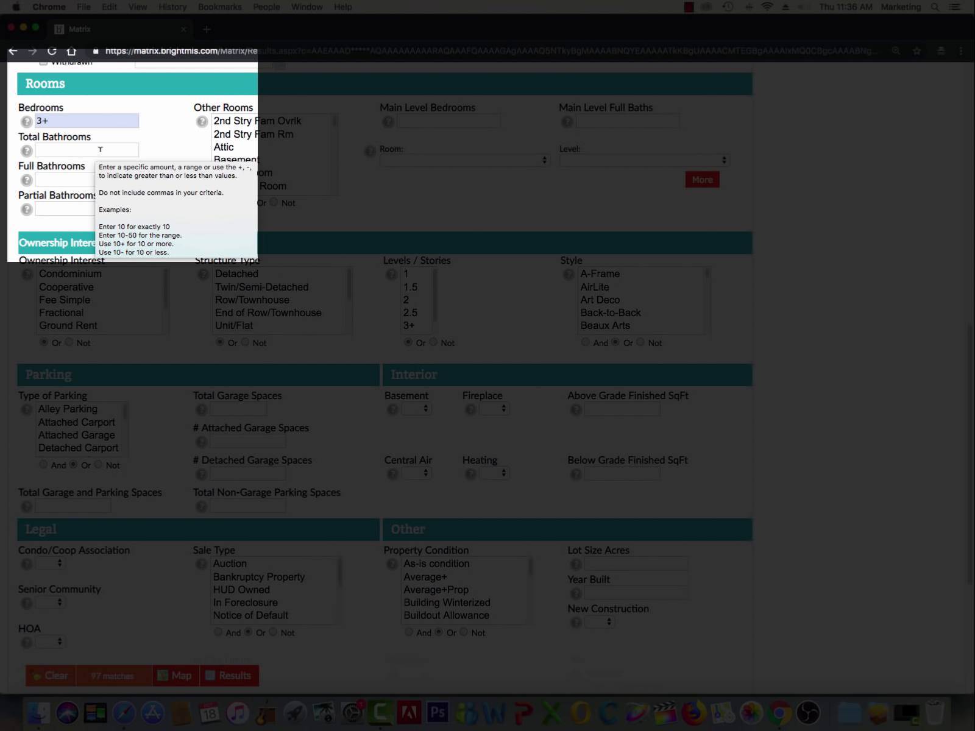
pyautogui.click(105, 151)
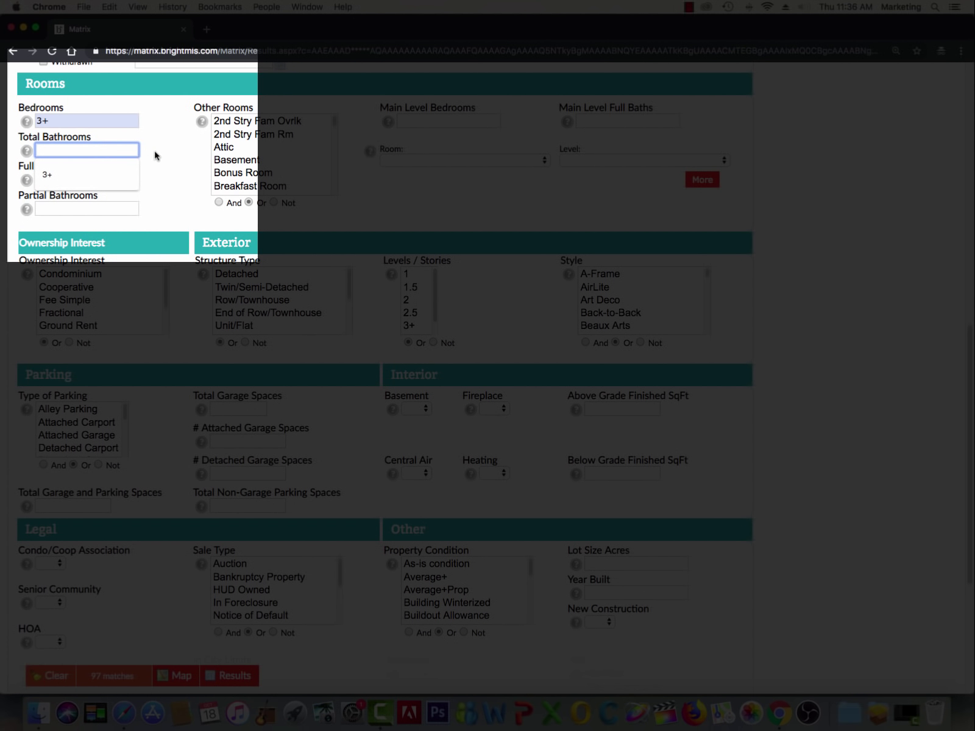
pyautogui.write('3+')
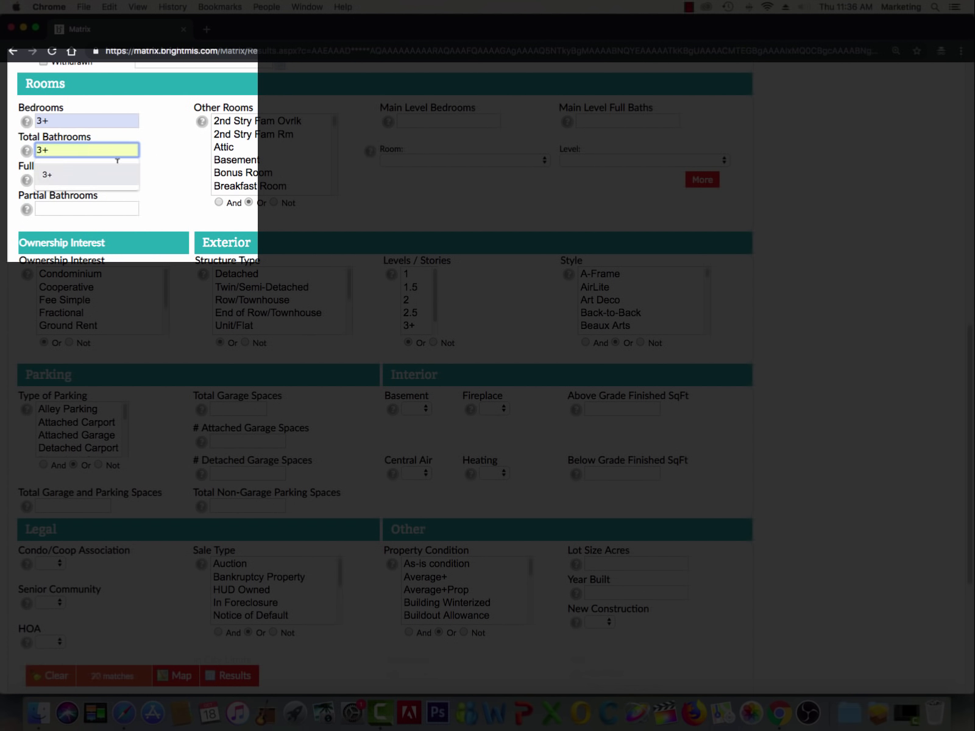
pyautogui.click(172, 160)
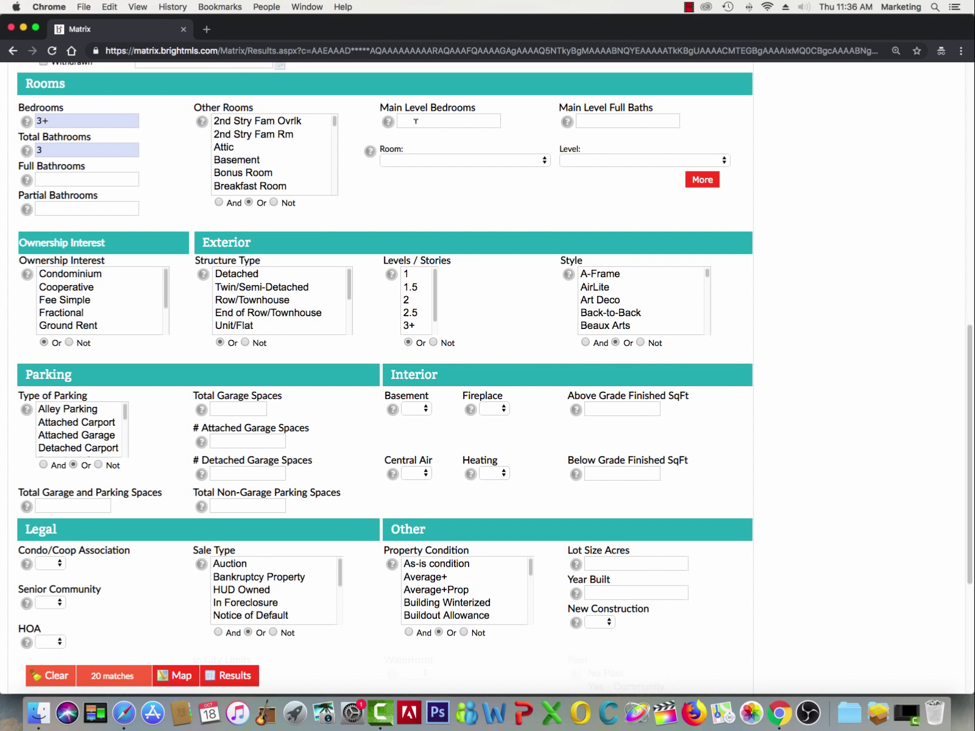
# Require a Family Room on level Lower 1 in the Rooms criteria
pyautogui.click(417, 121)
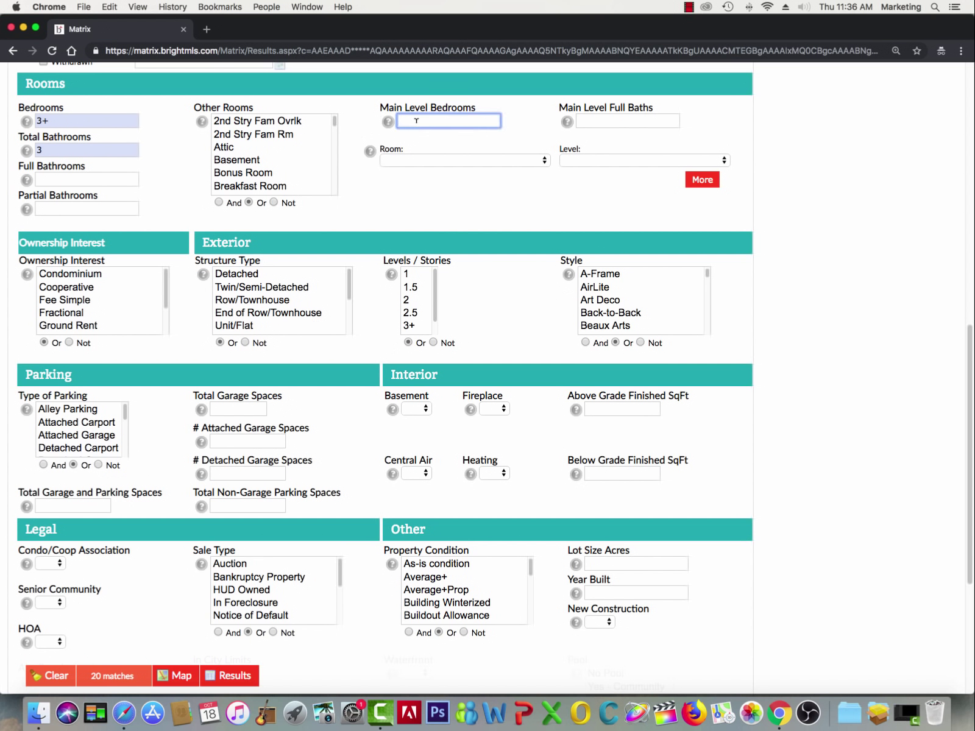
pyautogui.click(526, 162)
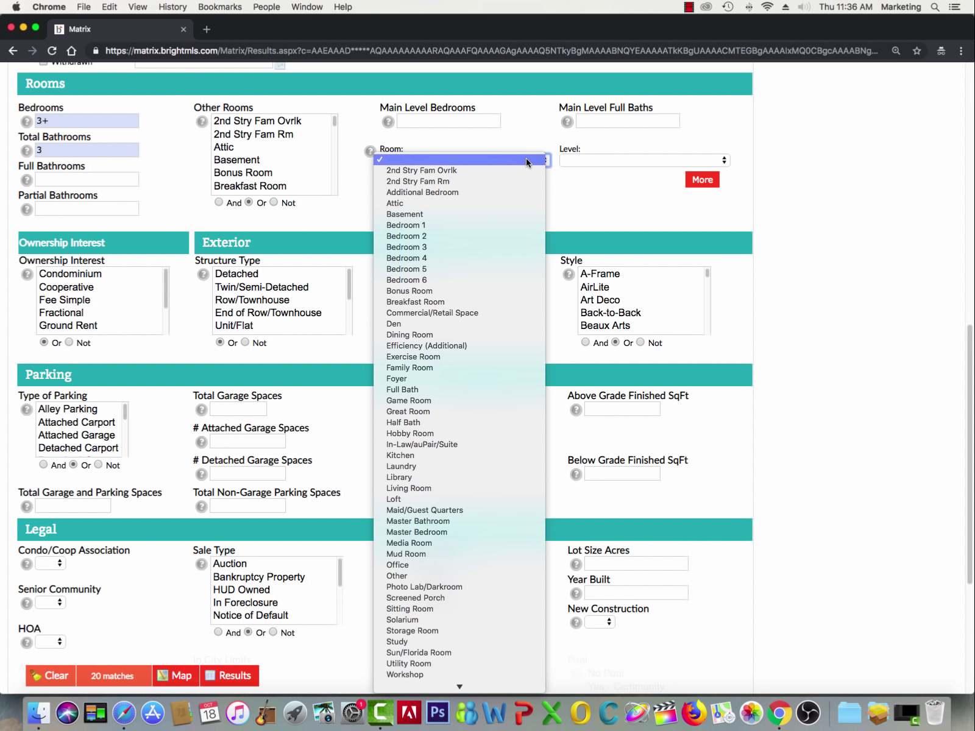
pyautogui.click(436, 368)
pyautogui.click(609, 161)
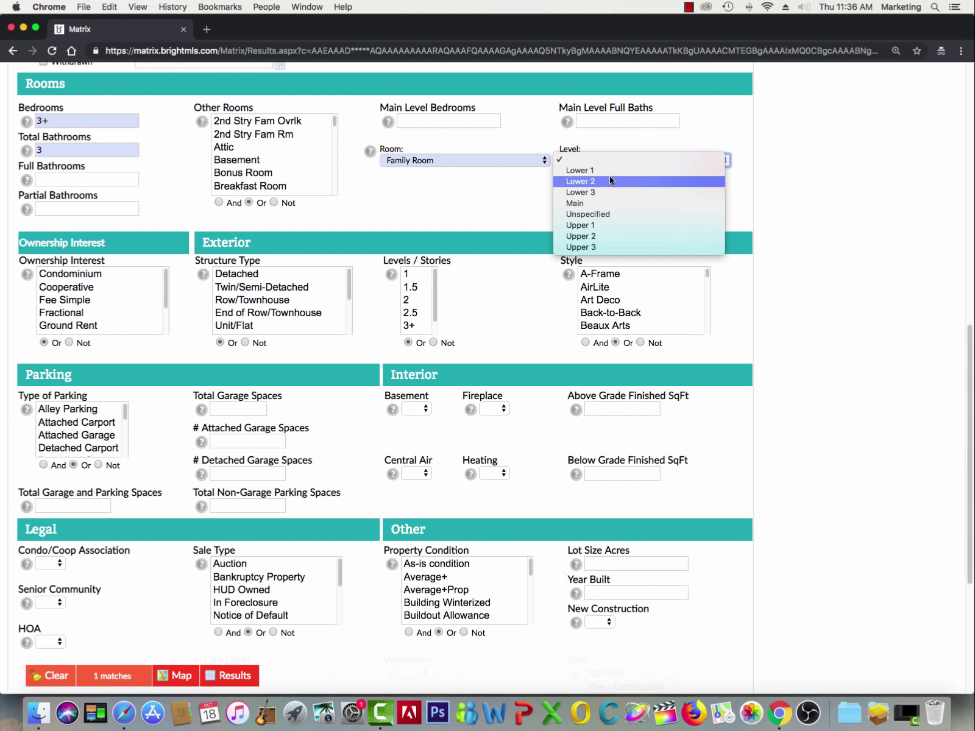
pyautogui.click(611, 171)
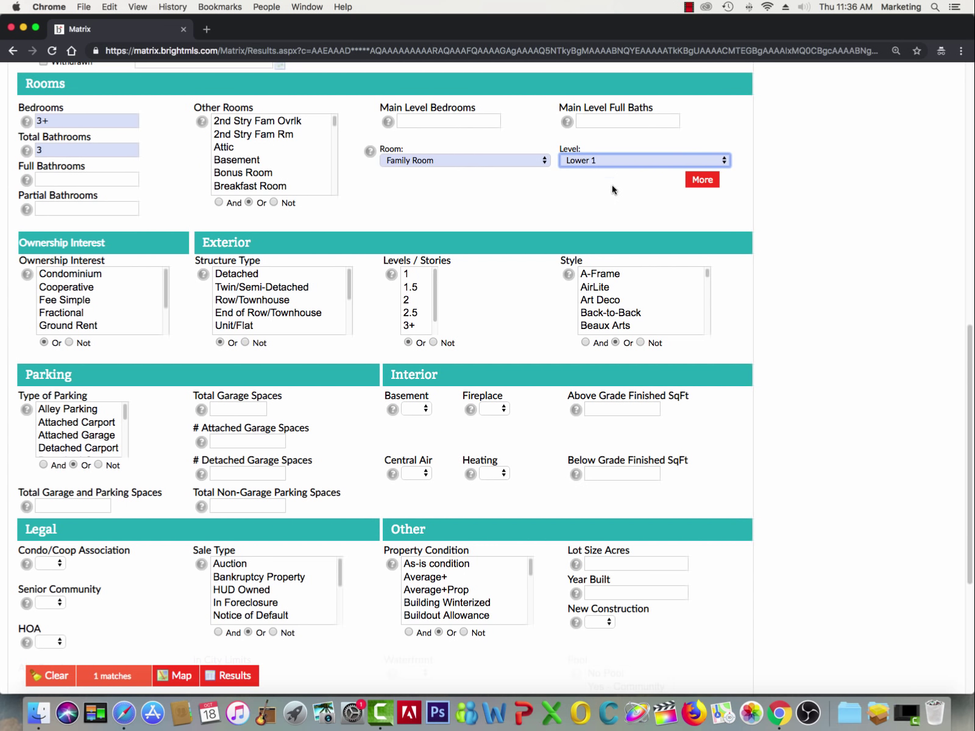
pyautogui.scroll(-1, 591, 195)
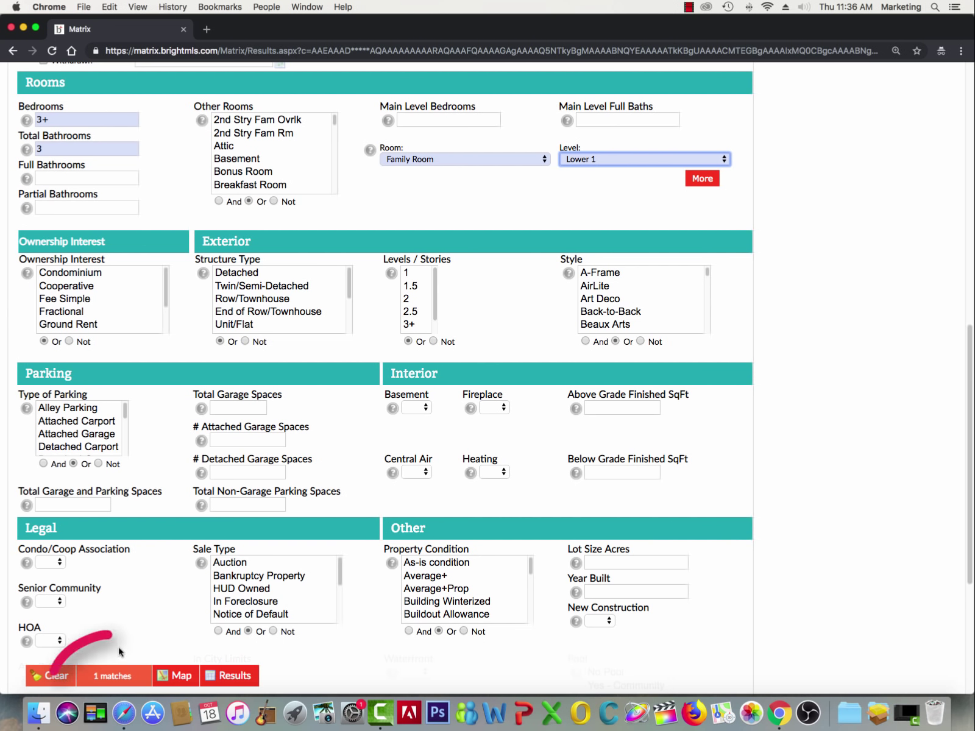
# Clear the Family Room and Lower 1 selections from the Rooms criteria
pyautogui.click(515, 159)
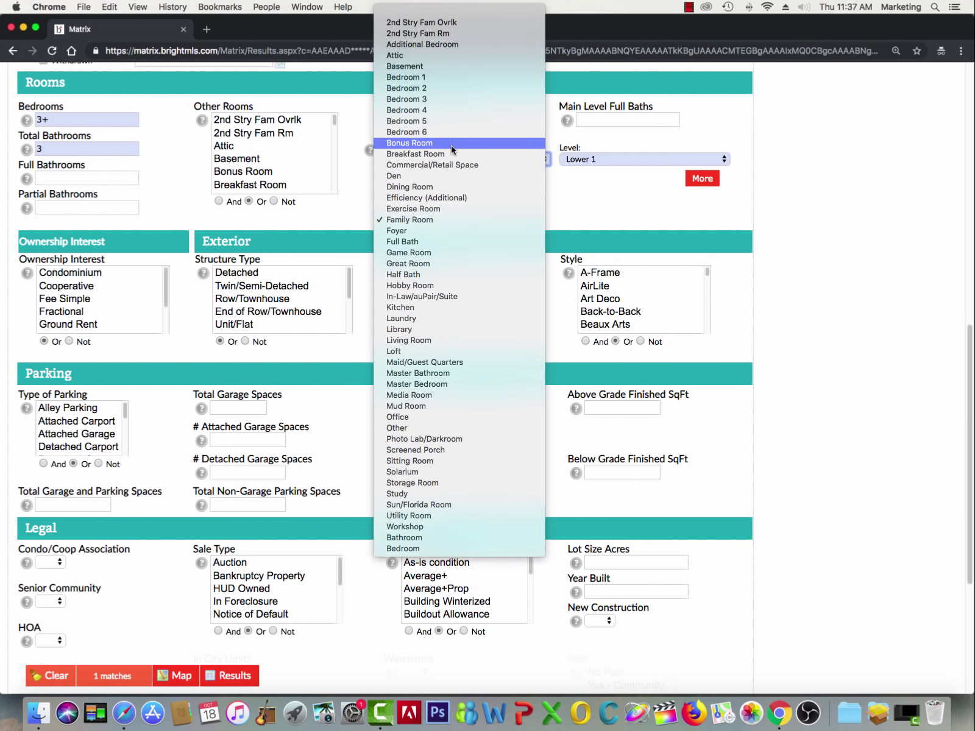
pyautogui.click(451, 9)
pyautogui.click(610, 160)
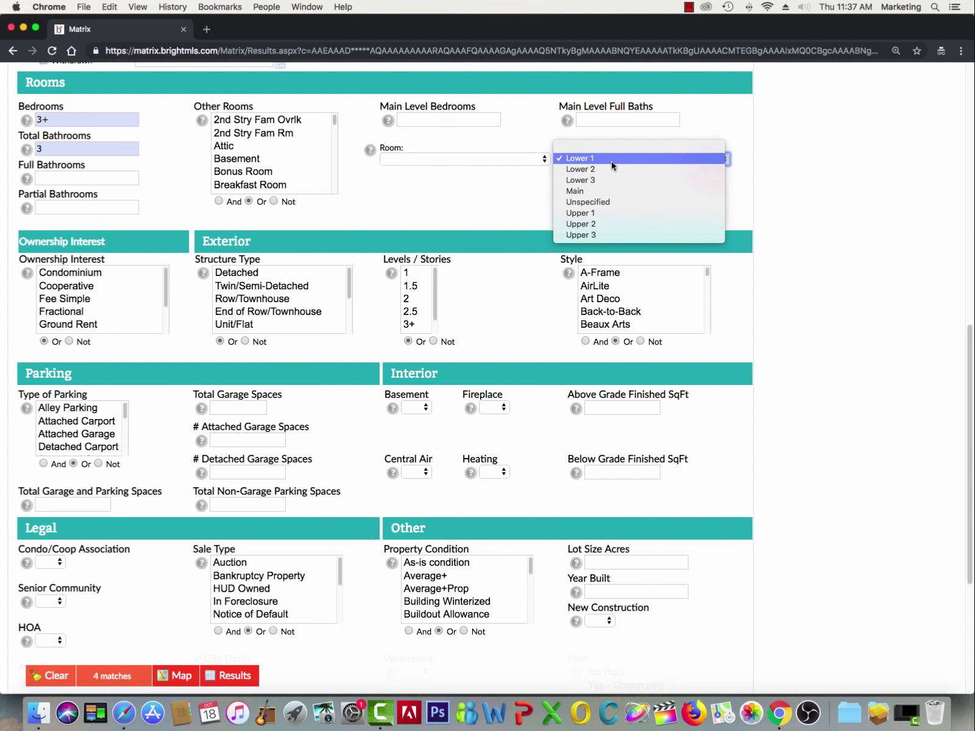
pyautogui.click(611, 153)
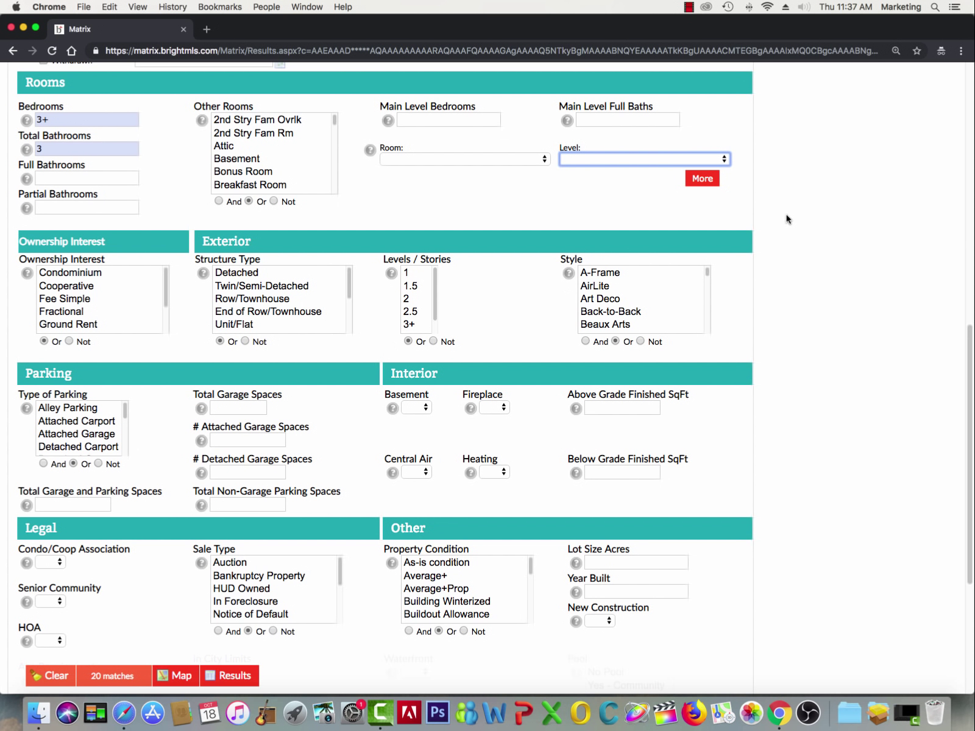
# Select No Parking and Off Site Parking under Type of Parking and exclude them with Not
pyautogui.scroll(-3, 786, 220)
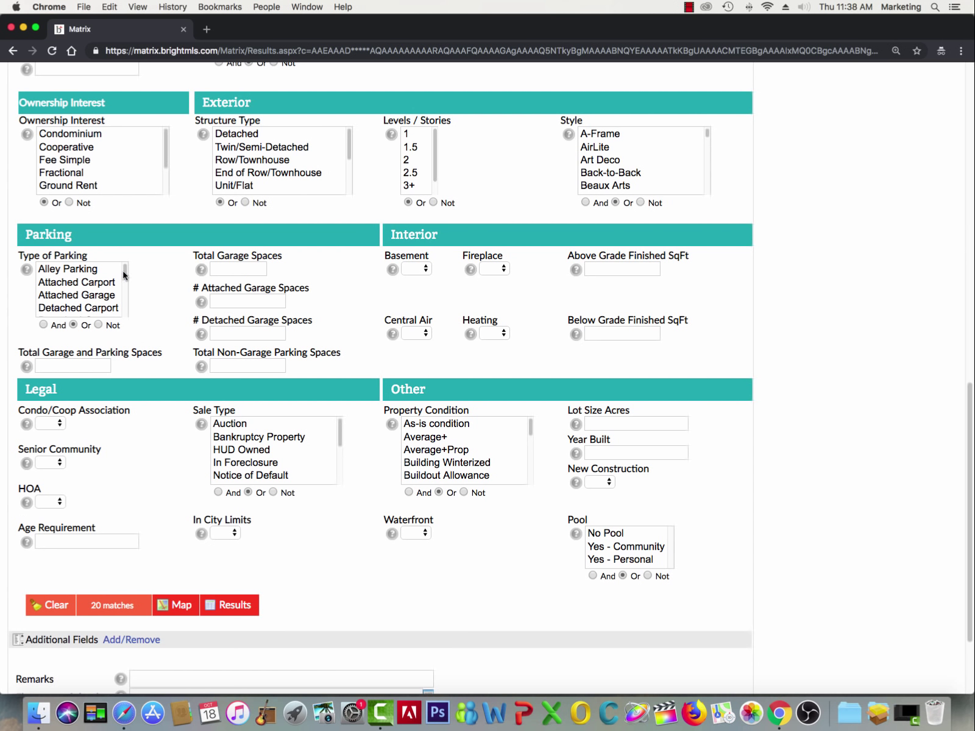
pyautogui.moveTo(124, 270); pyautogui.dragTo(124, 311)
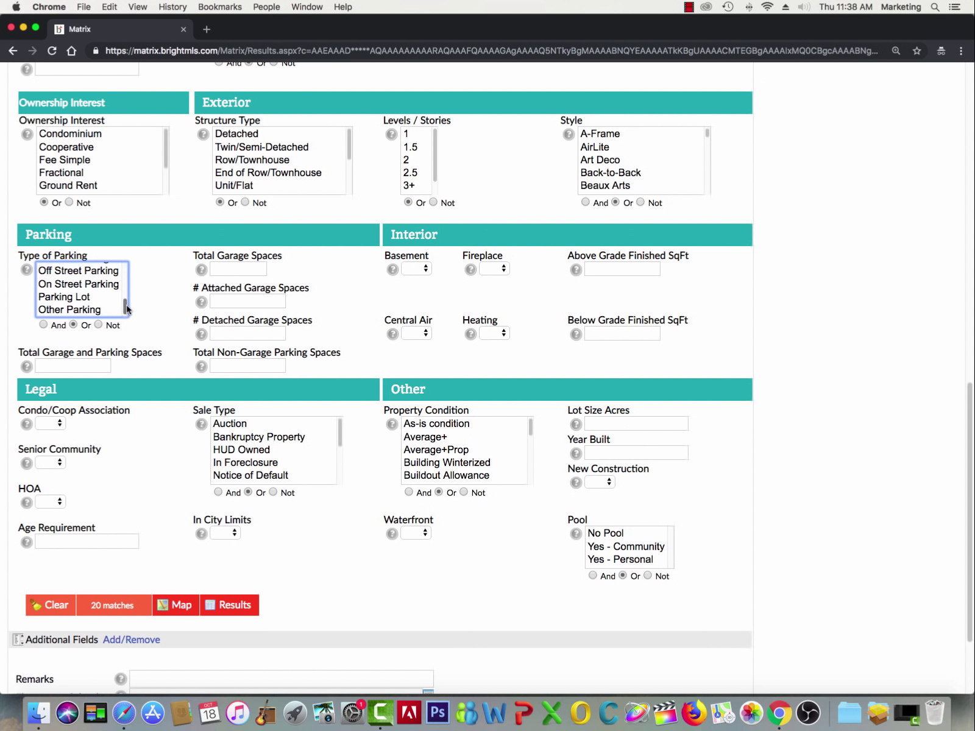
pyautogui.scroll(1, 113, 310)
pyautogui.moveTo(96, 312); pyautogui.dragTo(127, 287)
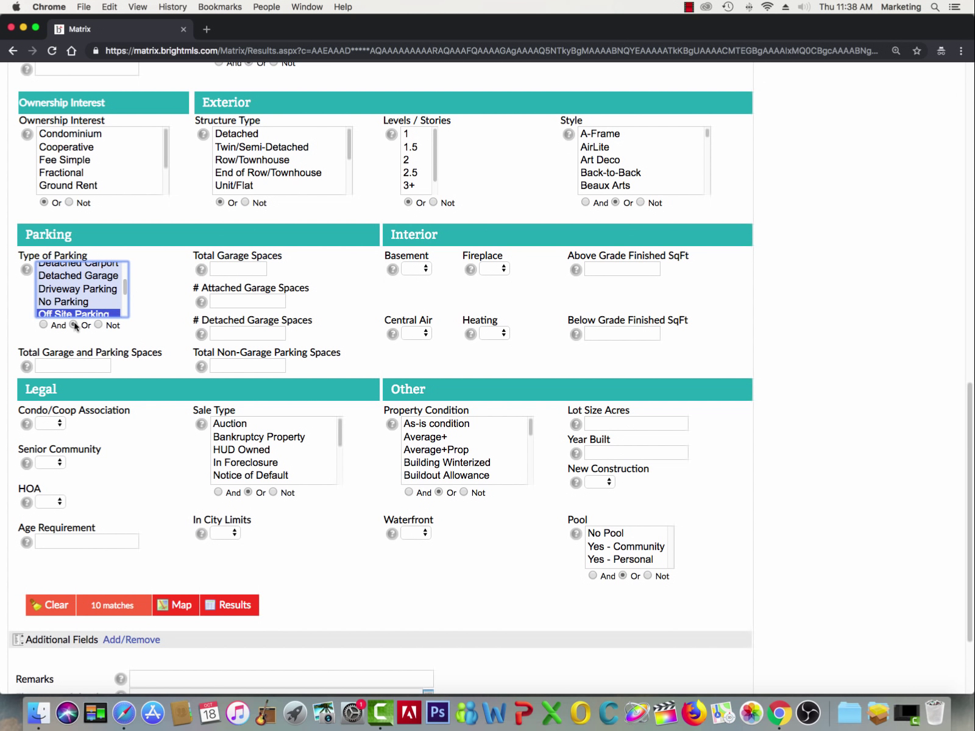
pyautogui.click(95, 303)
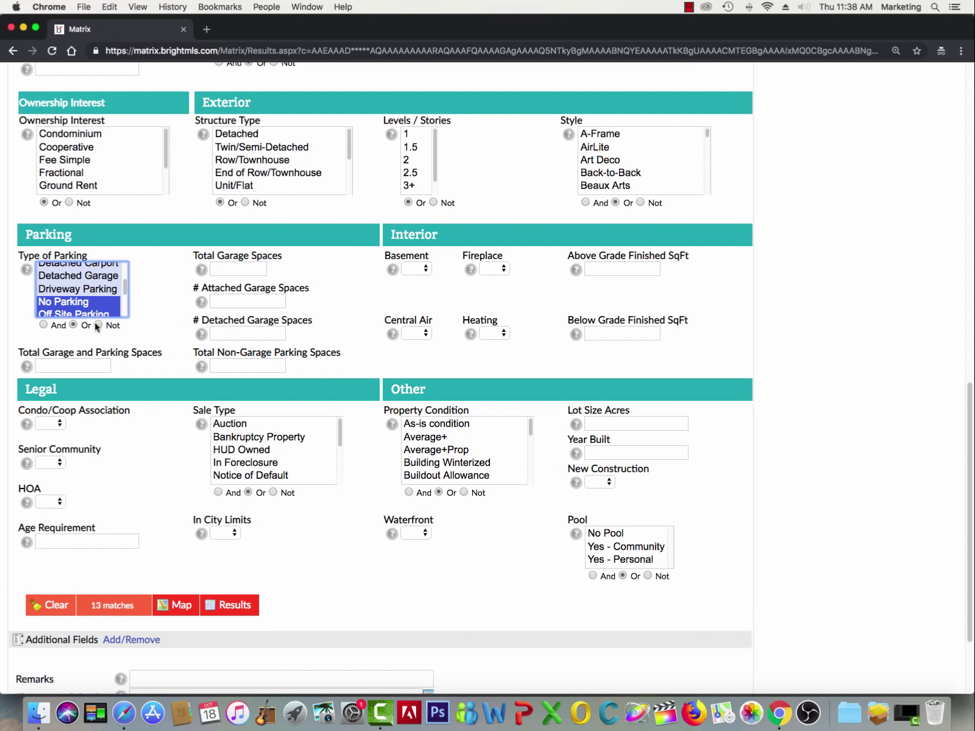
pyautogui.click(98, 325)
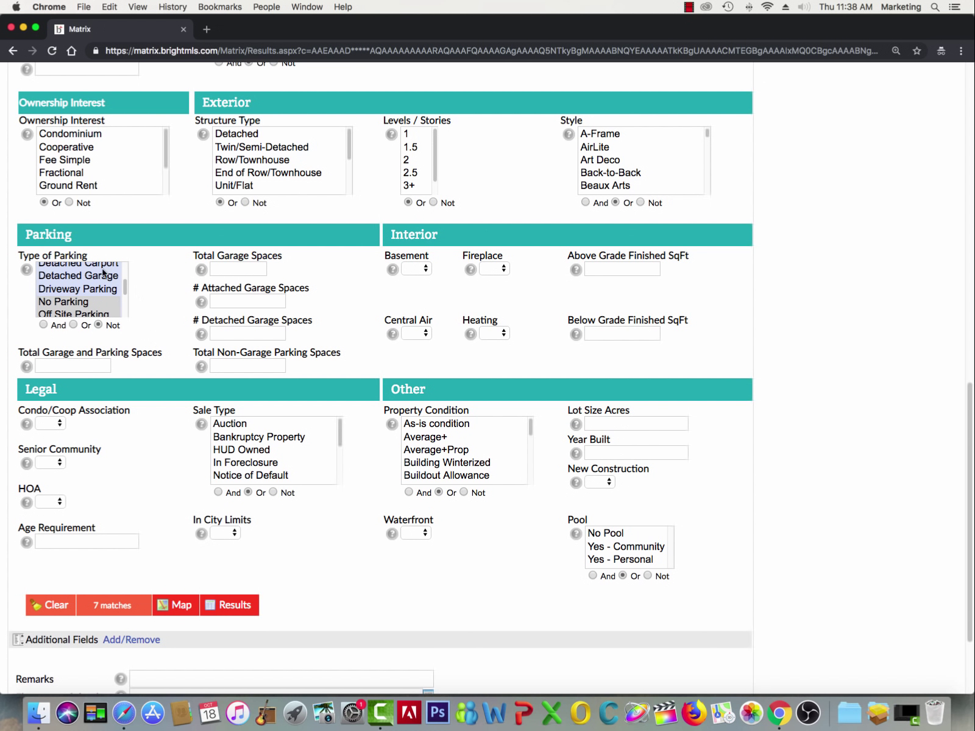
# Clear the No Parking and Off Site Parking selections from Type of Parking
pyautogui.click(102, 303)
pyautogui.keyDown('super'); pyautogui.click(101, 303); pyautogui.keyUp('super')
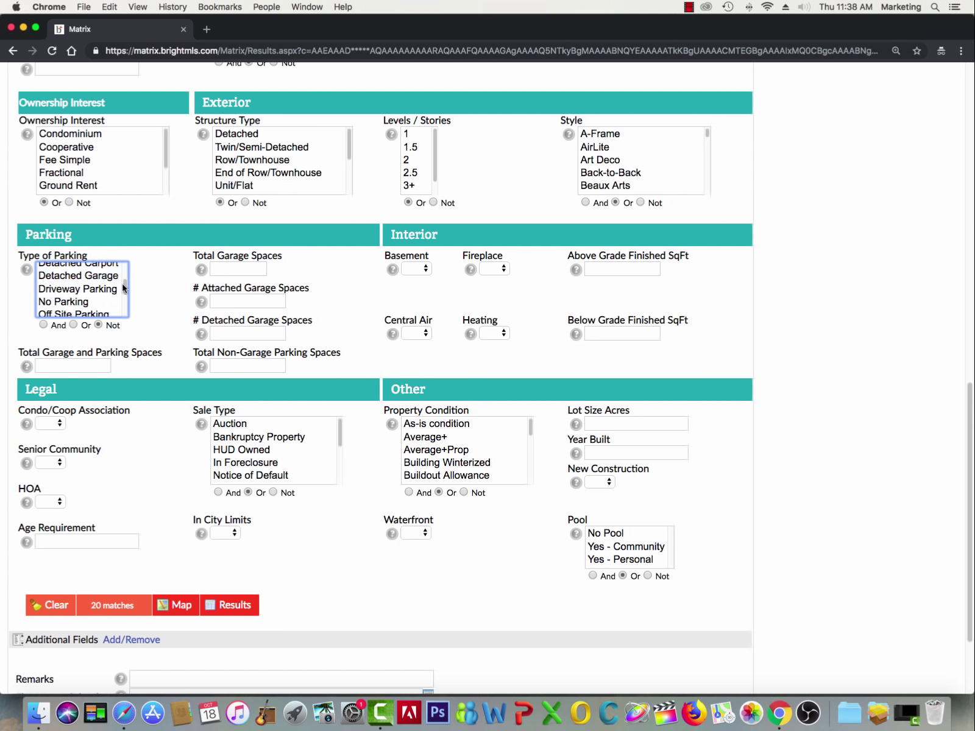
# Select Detached Garage and Driveway Parking under Type of Parking and combine them with And
pyautogui.scroll(1, 126, 288)
pyautogui.moveTo(126, 288); pyautogui.dragTo(128, 282)
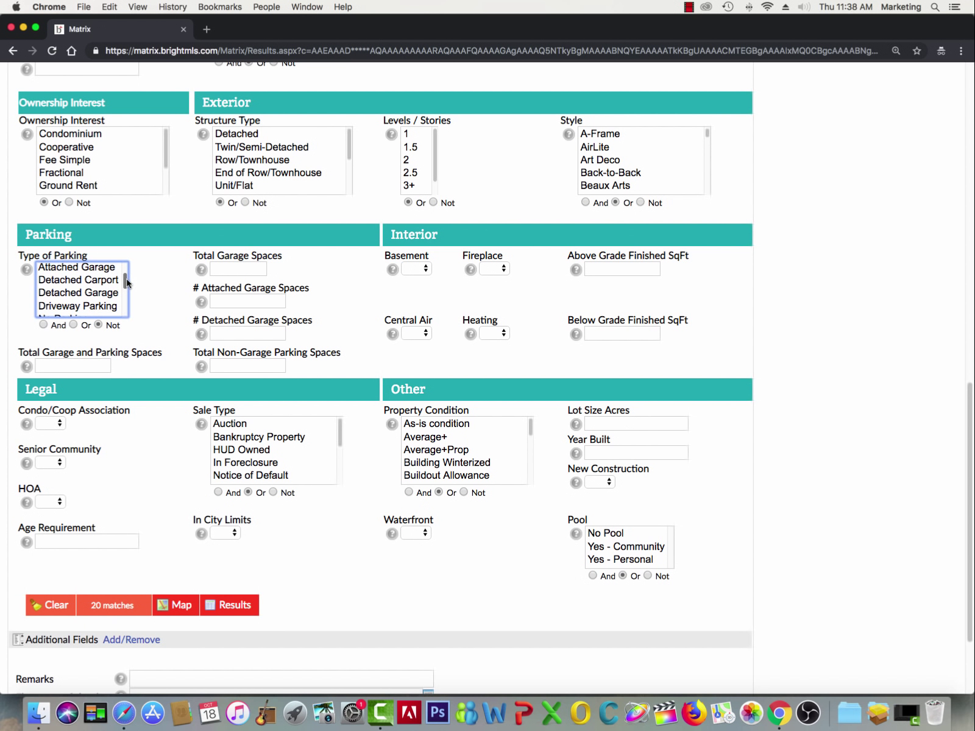
pyautogui.moveTo(89, 272); pyautogui.dragTo(126, 288)
pyautogui.keyDown('super'); pyautogui.click(89, 305); pyautogui.keyUp('super')
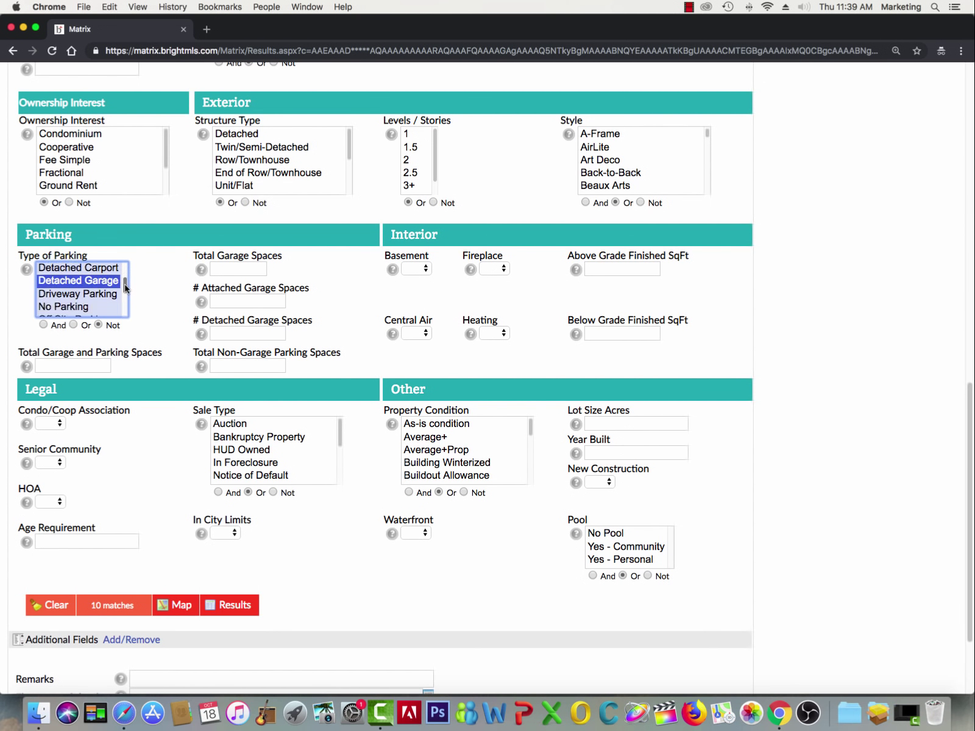
pyautogui.keyDown('super'); pyautogui.click(89, 294); pyautogui.keyUp('super')
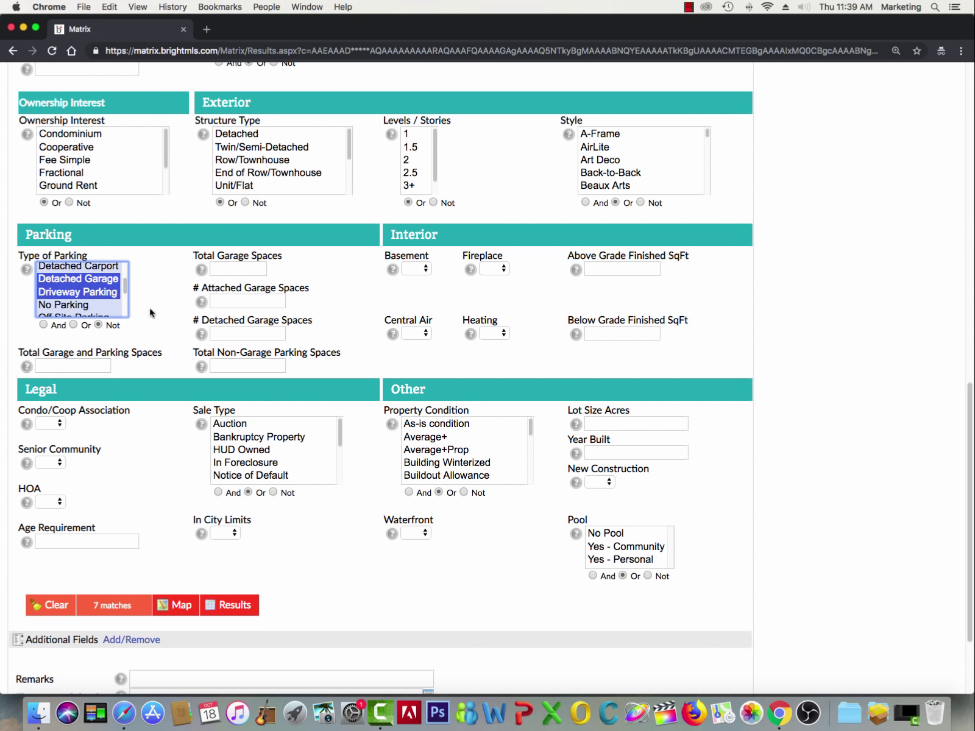
pyautogui.click(43, 325)
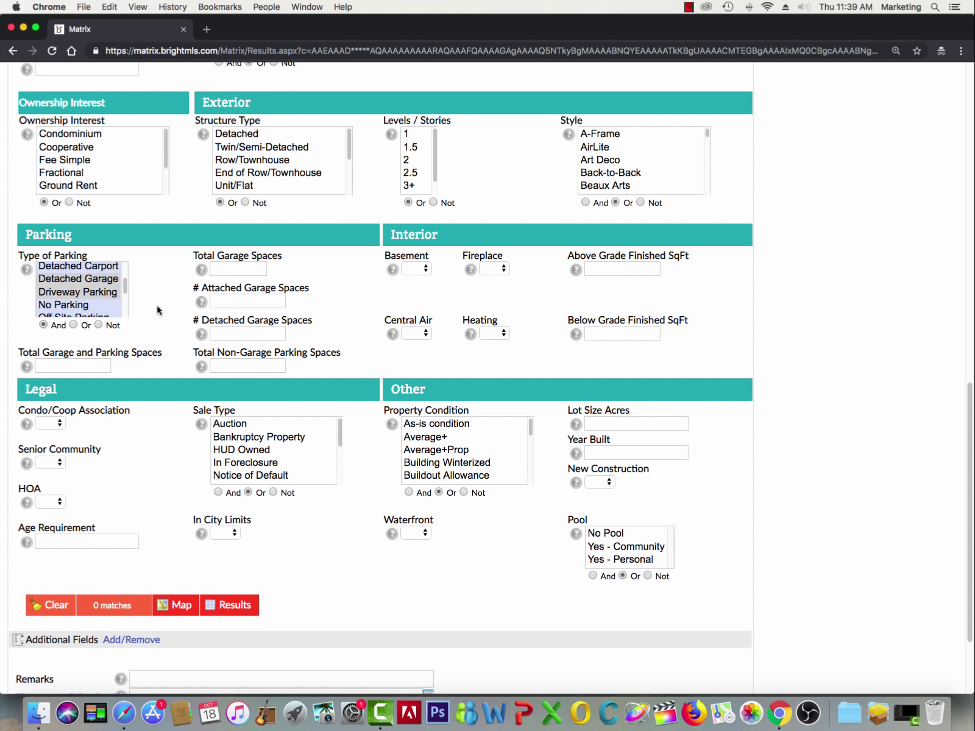
# Deselect Detached Garage and Driveway Parking so that no parking type is selected
pyautogui.click(75, 282)
pyautogui.press('Down')
pyautogui.keyDown('shift'); pyautogui.click(75, 282); pyautogui.keyUp('shift')
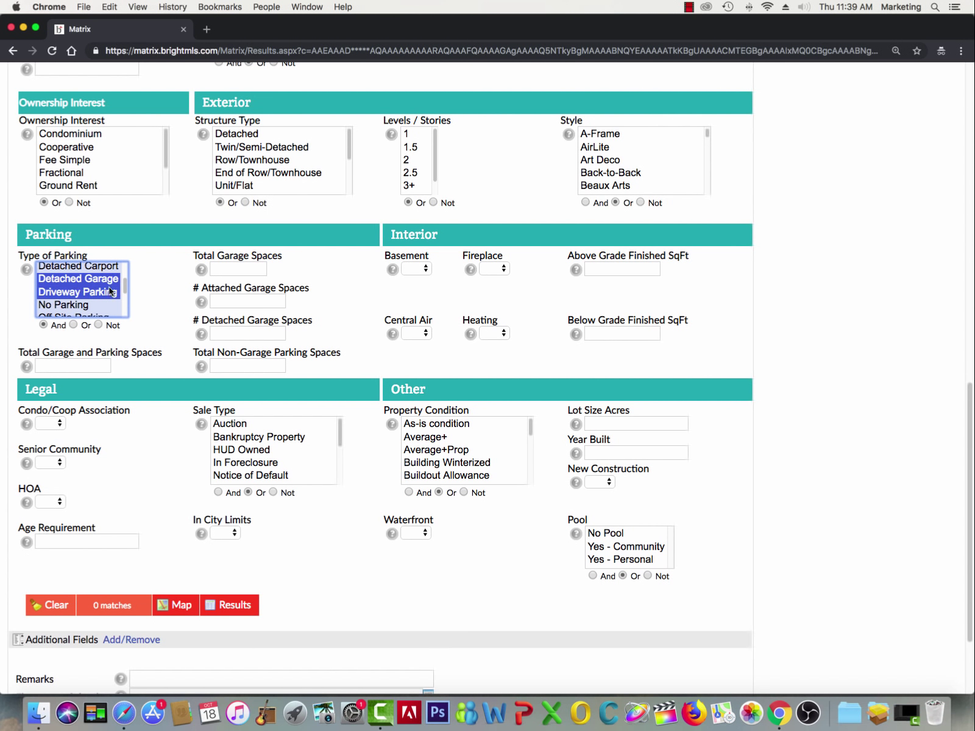
pyautogui.scroll(2, 86, 300)
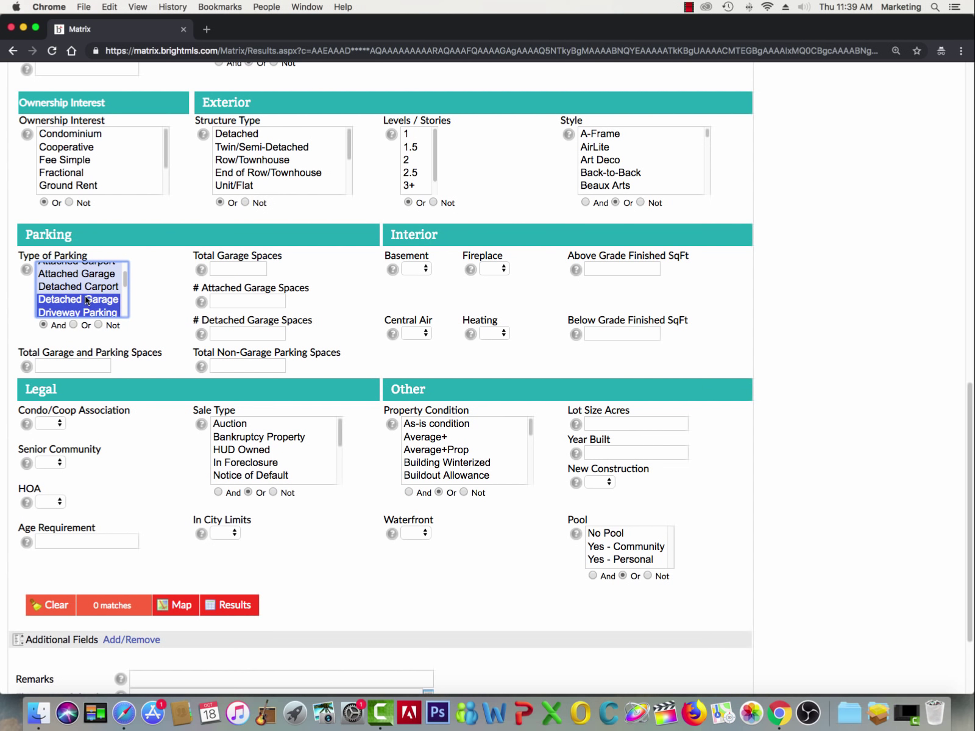
pyautogui.keyDown('super'); pyautogui.click(87, 299); pyautogui.keyUp('super')
pyautogui.keyDown('super'); pyautogui.click(90, 275); pyautogui.keyUp('super')
pyautogui.keyDown('super'); pyautogui.click(98, 277); pyautogui.keyUp('super')
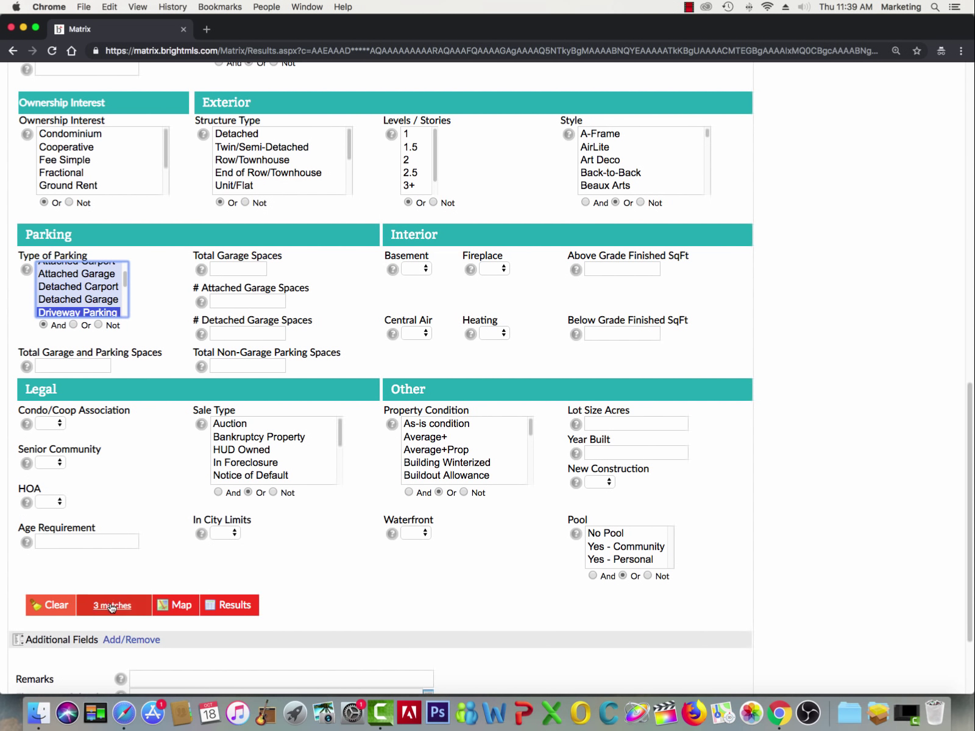
pyautogui.keyDown('super'); pyautogui.click(93, 314); pyautogui.keyUp('super')
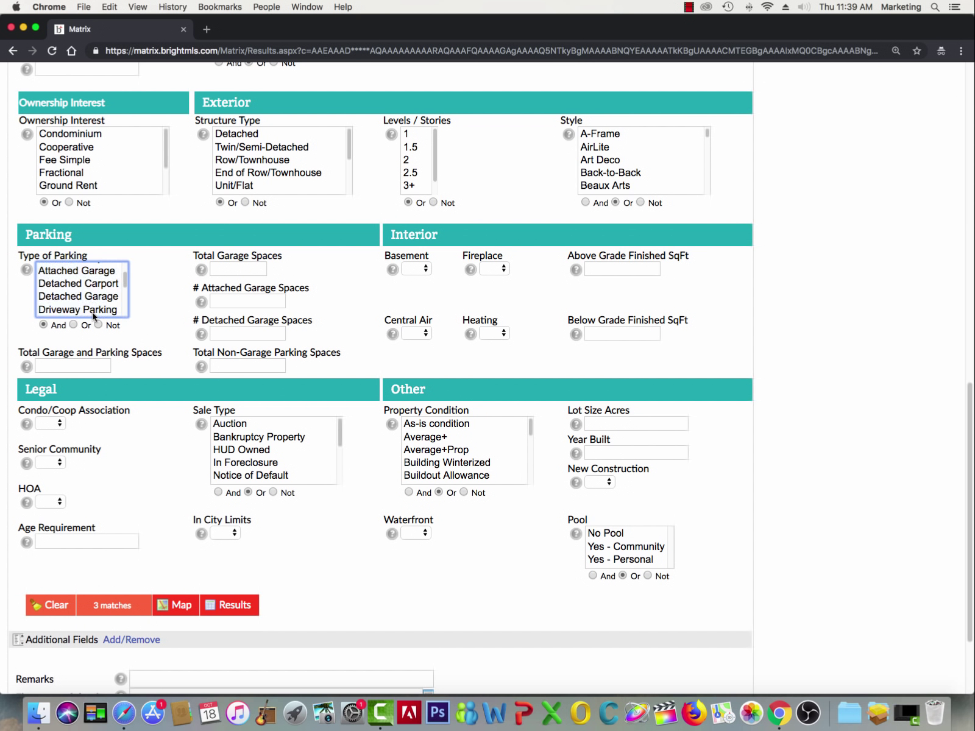
# Set the Total Garage and Parking Spaces criterion to 2+
pyautogui.click(90, 365)
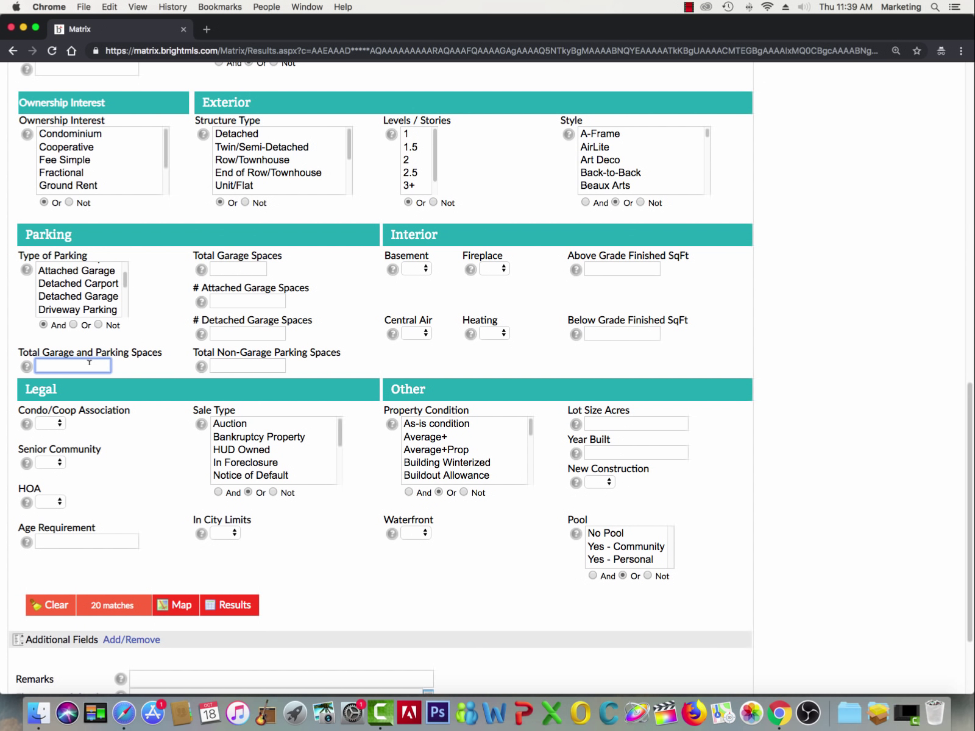
pyautogui.write('2+')
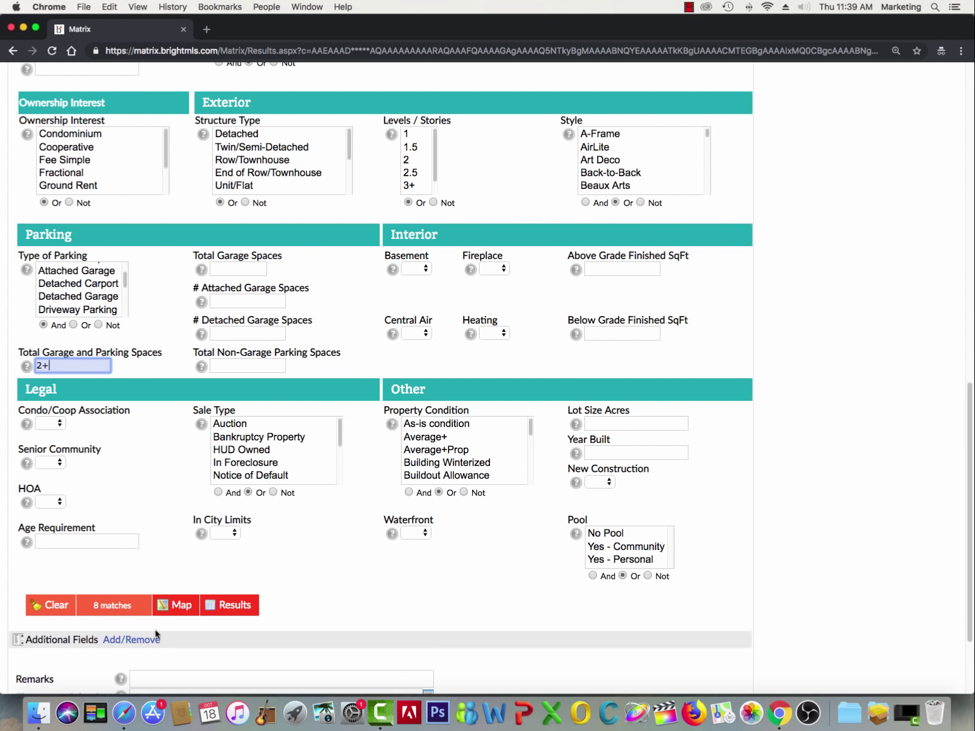
pyautogui.scroll(-3, 843, 440)
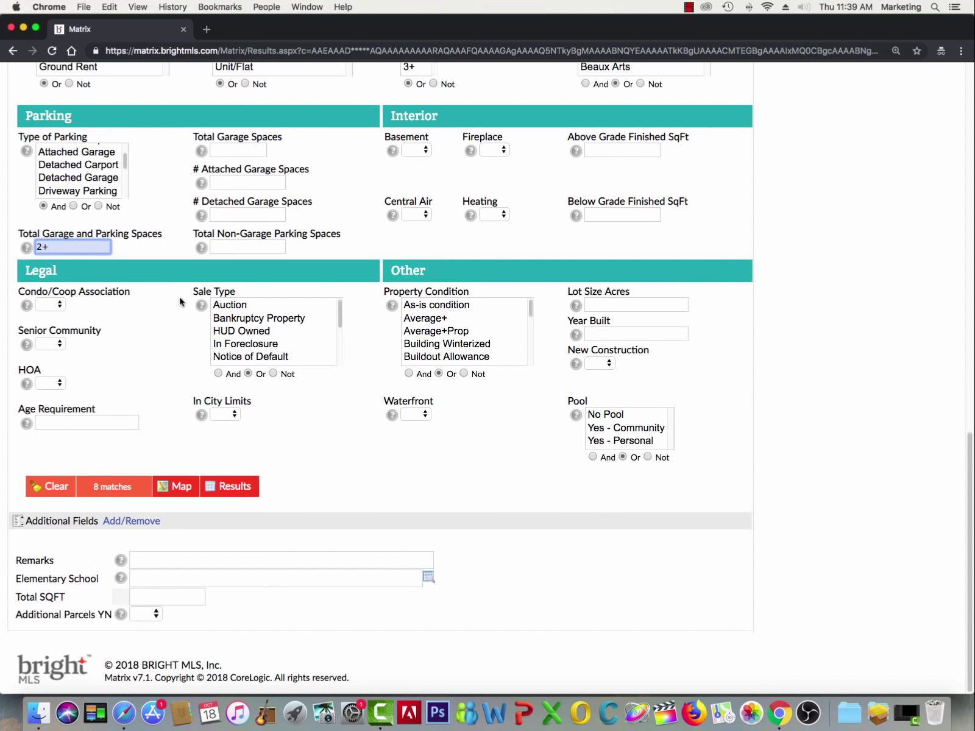
pyautogui.click(60, 383)
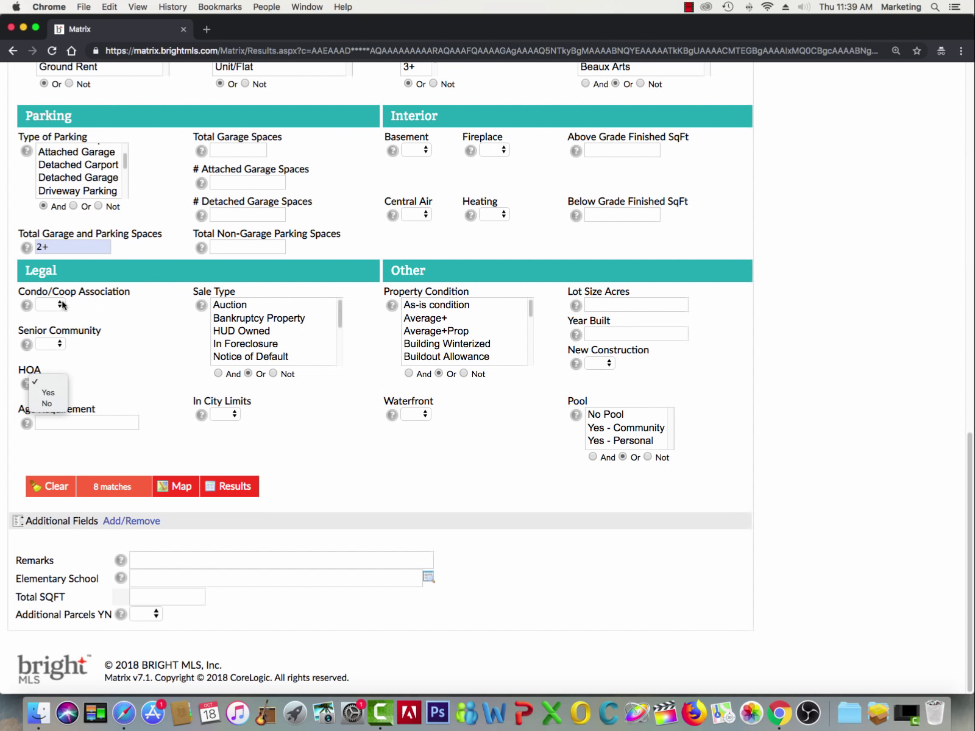
pyautogui.click(237, 416)
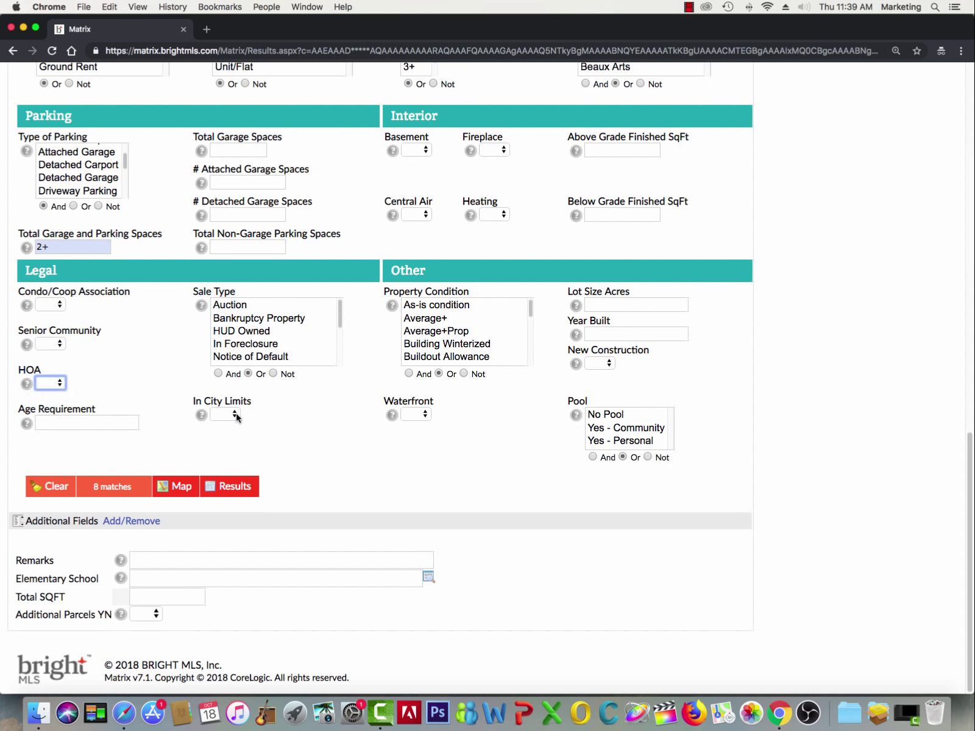
pyautogui.click(235, 415)
pyautogui.click(216, 291)
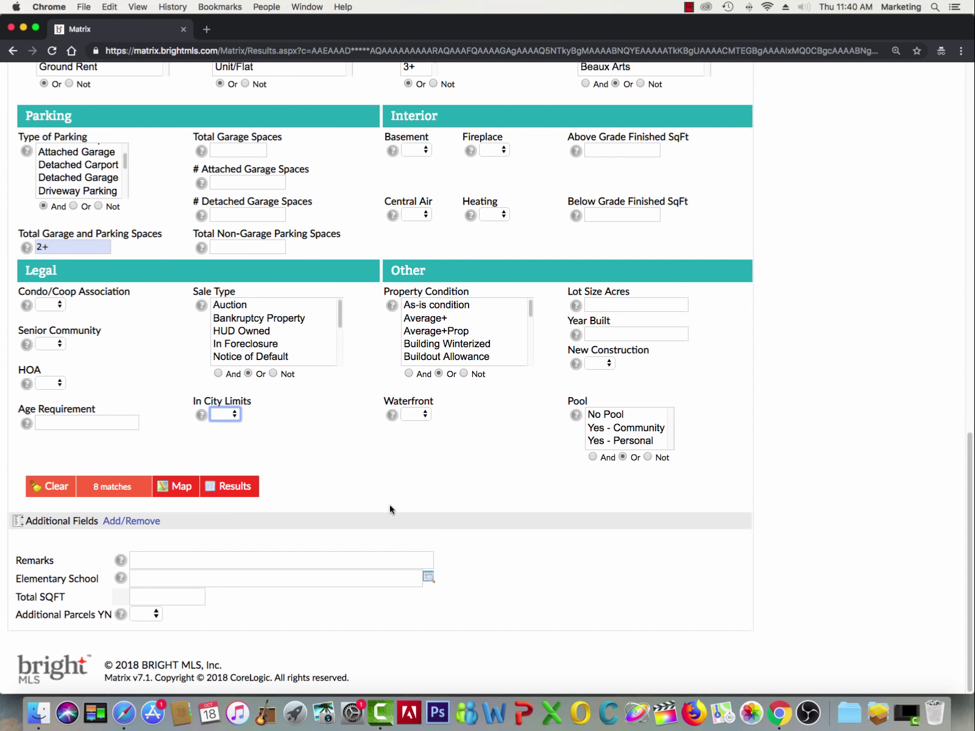
# Find the Acceptable Financing field with "fin", add it to the additional search fields and return to the search criteria
pyautogui.click(123, 523)
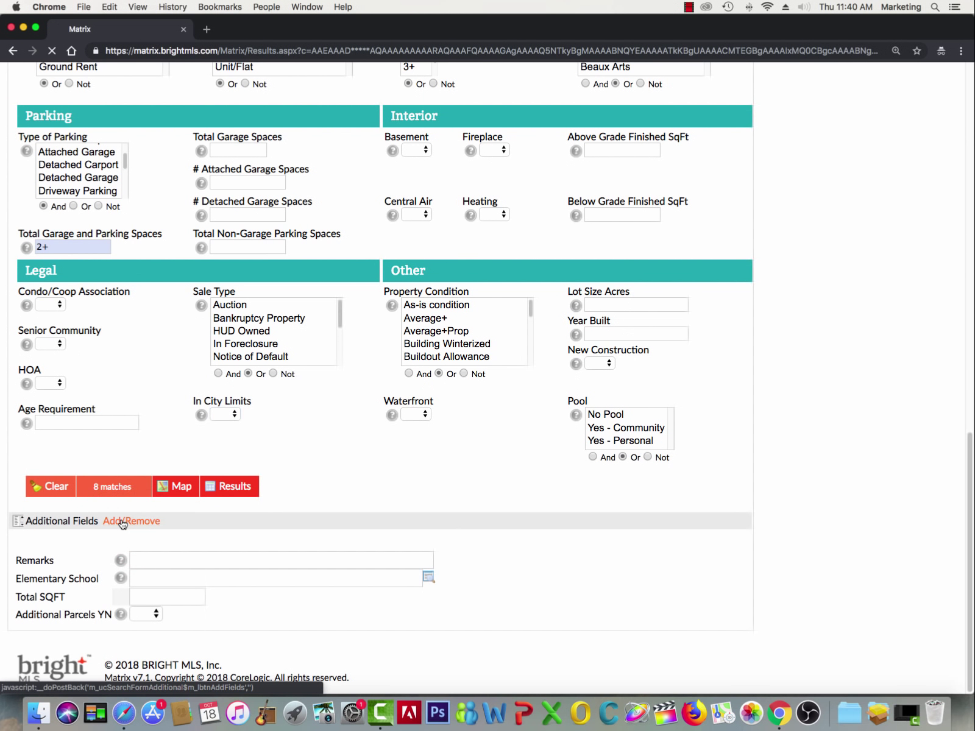
pyautogui.click(146, 387)
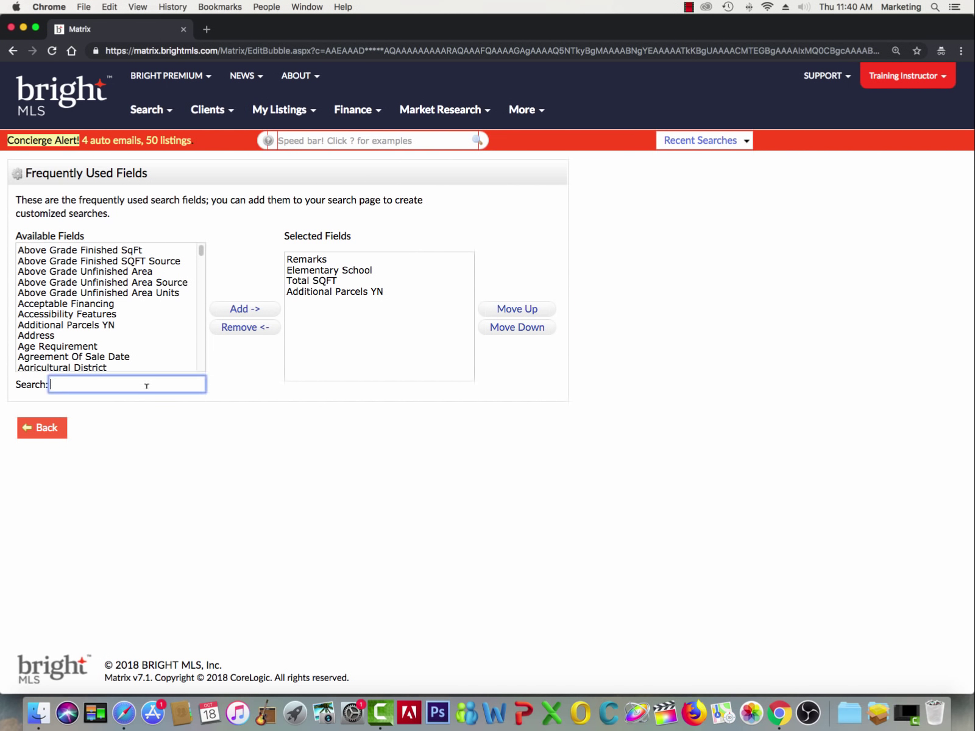
pyautogui.write('fin')
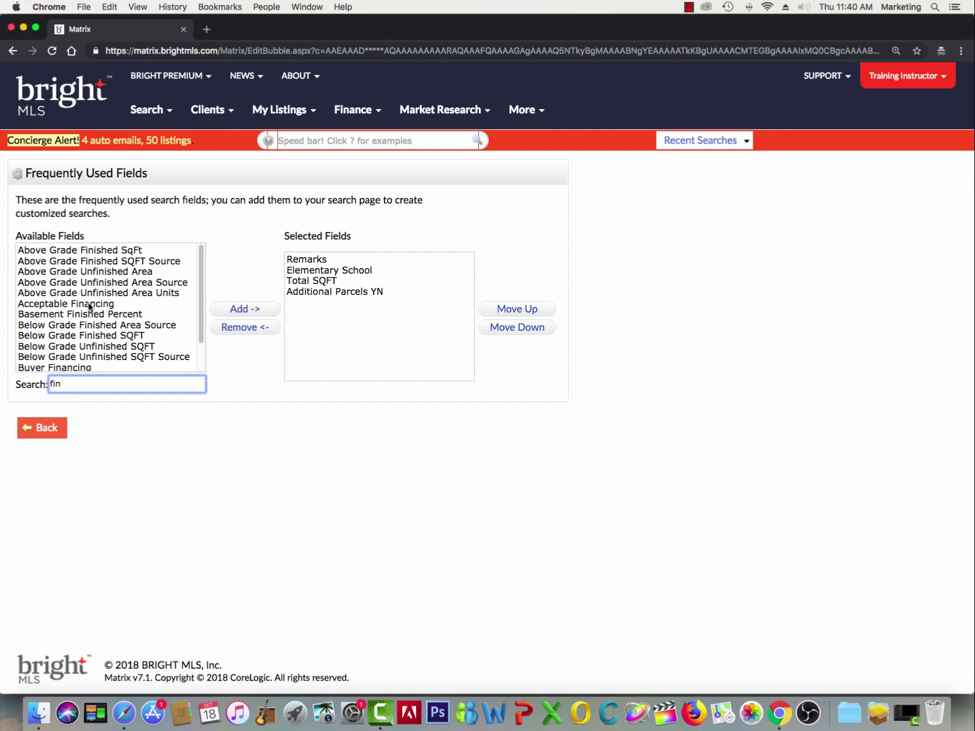
pyautogui.click(115, 304)
pyautogui.click(246, 311)
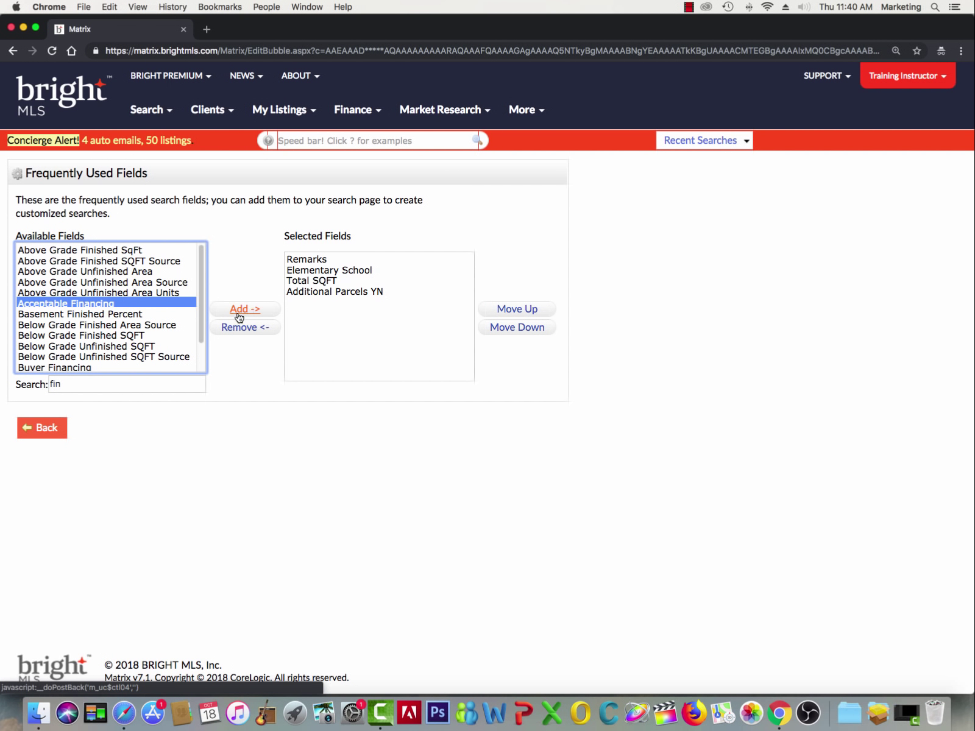
pyautogui.click(44, 430)
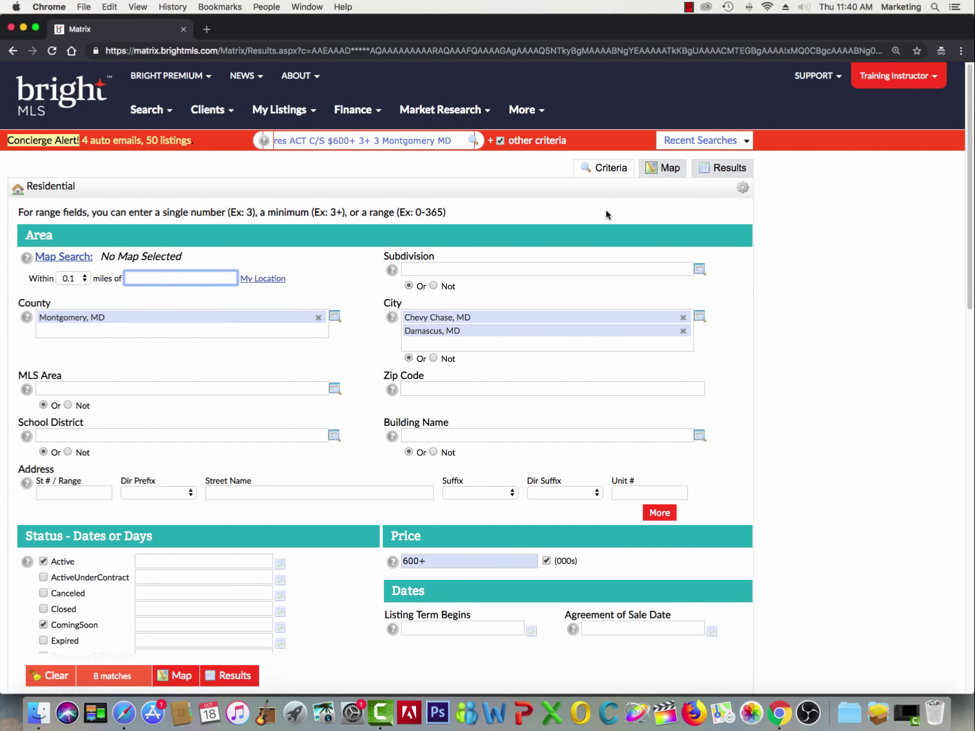
# Show the search matches on the map and box-select the listing markers inside the outlined area around South Kensington
pyautogui.click(666, 169)
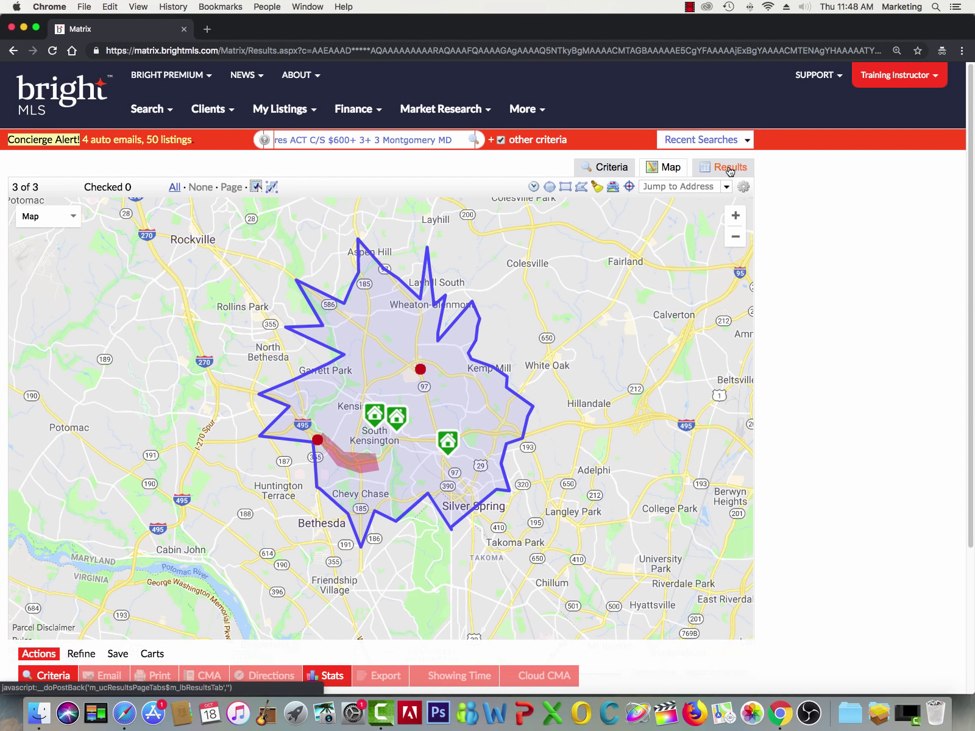
pyautogui.click(272, 189)
pyautogui.moveTo(343, 373); pyautogui.dragTo(463, 456)
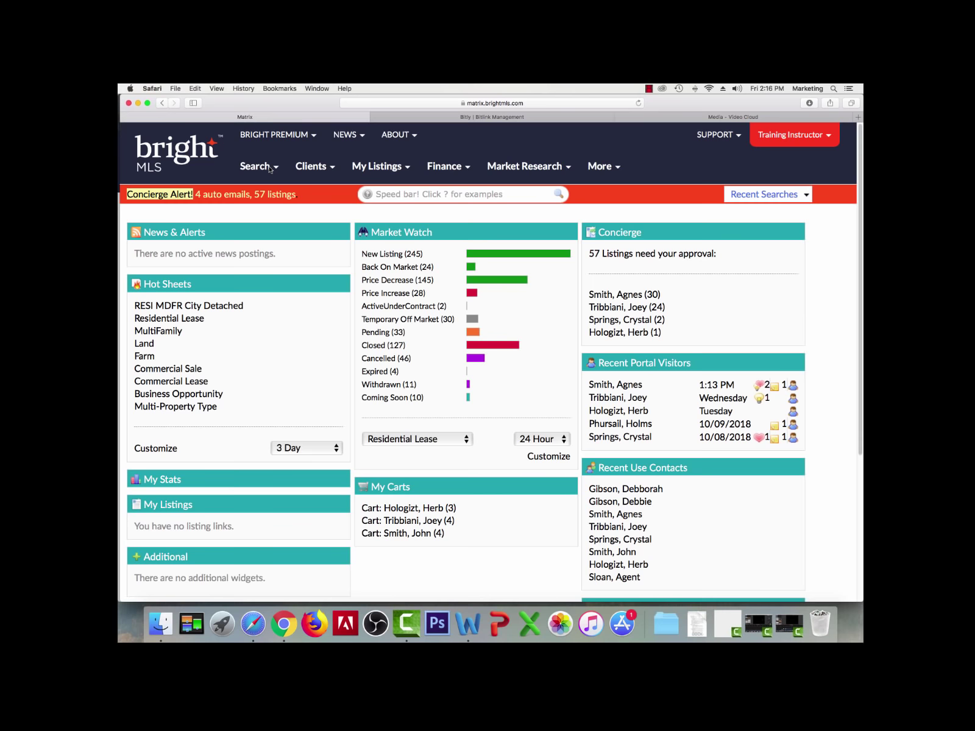
# Add Baltimore, MD from the city lookup in a Residential search and open its results
pyautogui.click(234, 158)
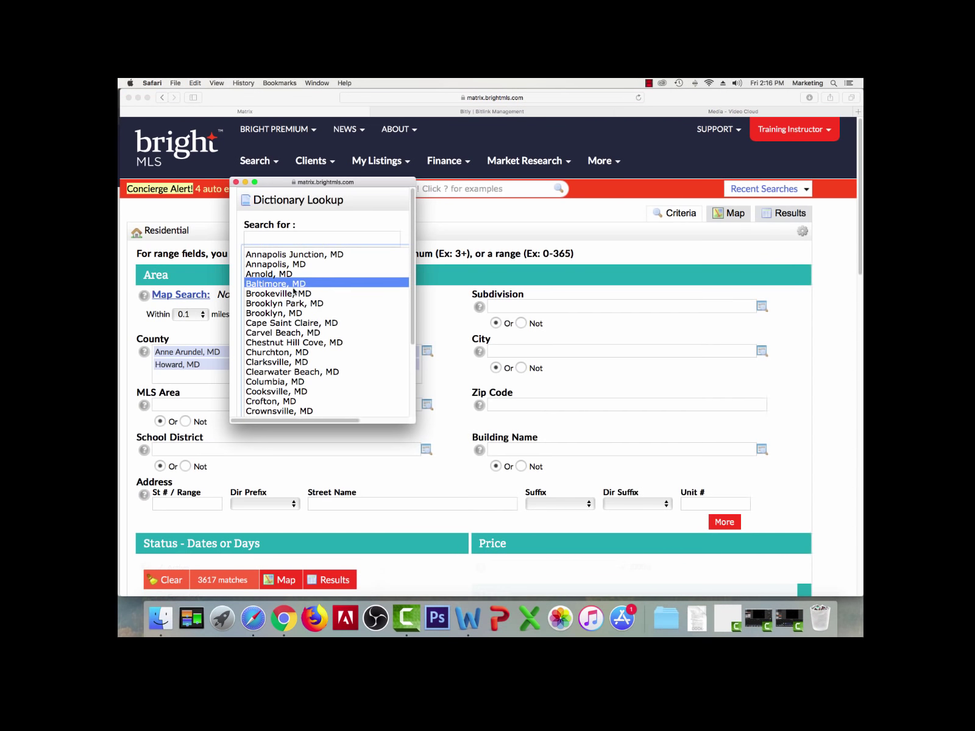
pyautogui.doubleClick(294, 285)
pyautogui.click(784, 214)
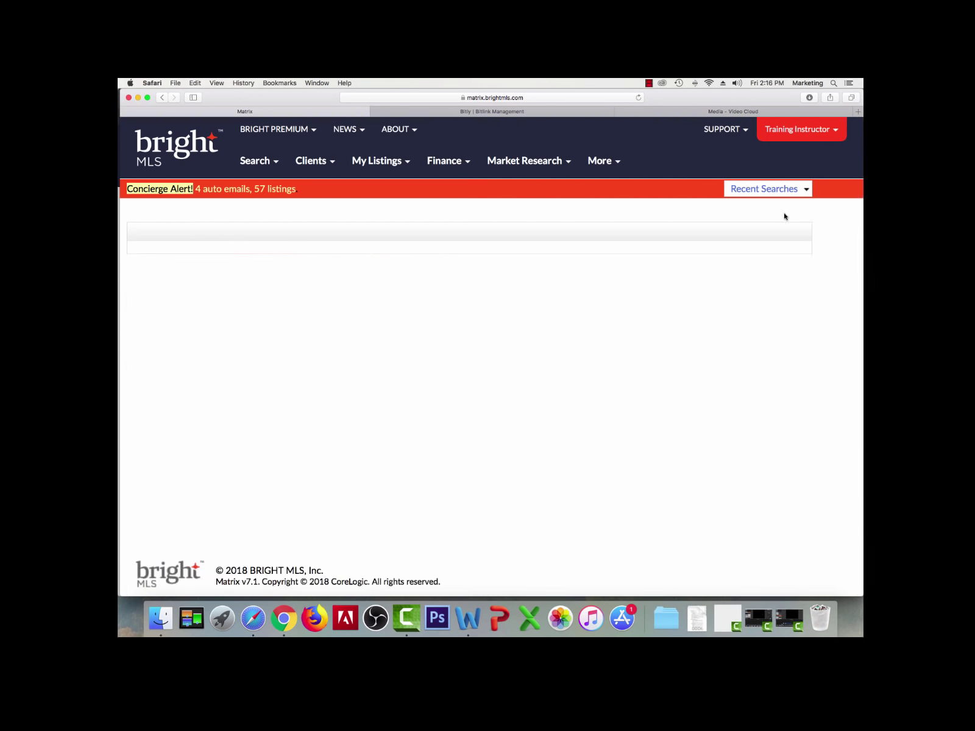